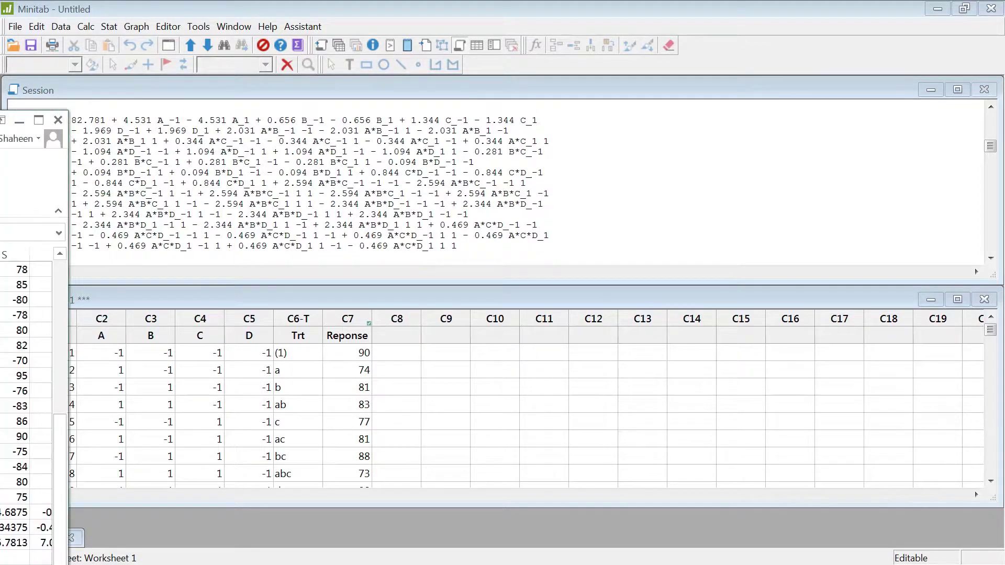
Step: Bring the Excel workbook 'Solution to 6.7' over Minitab and maximize it
drag(11, 120, 878, 0)
click(505, 296)
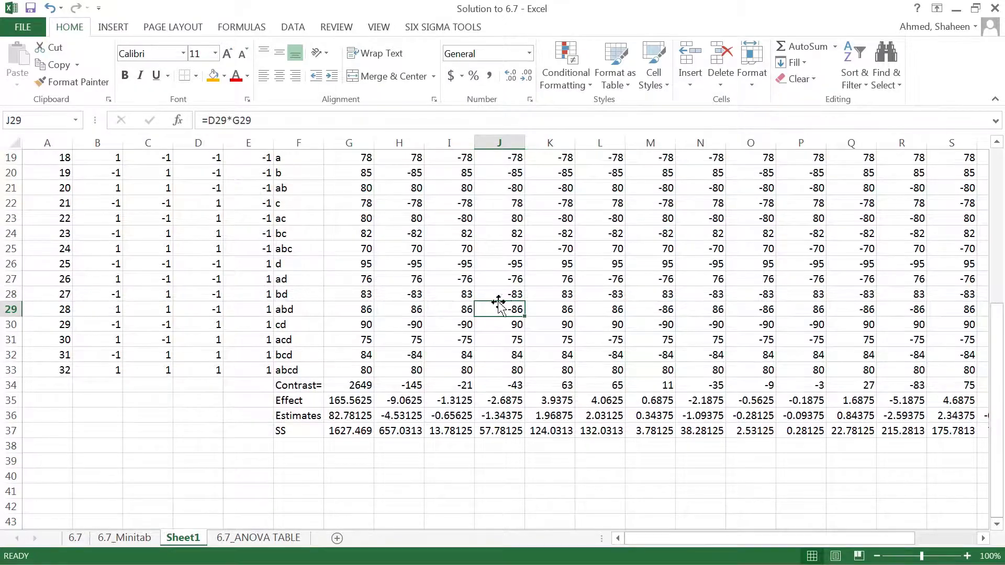
scroll(428, 399, up, 1)
scroll(272, 431, up, 5)
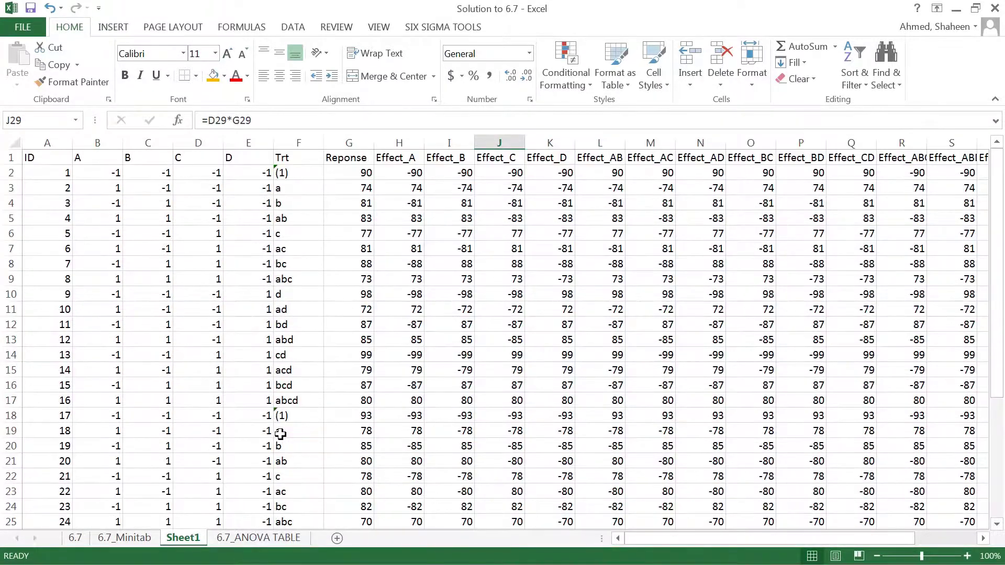
scroll(281, 434, down, 6)
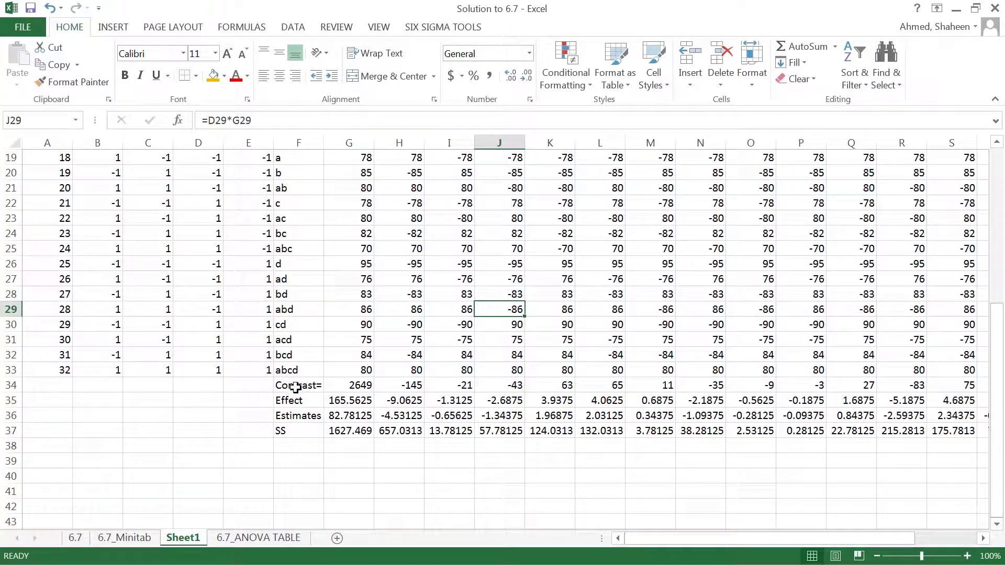
drag(295, 387, 601, 430)
scroll(605, 475, up, 6)
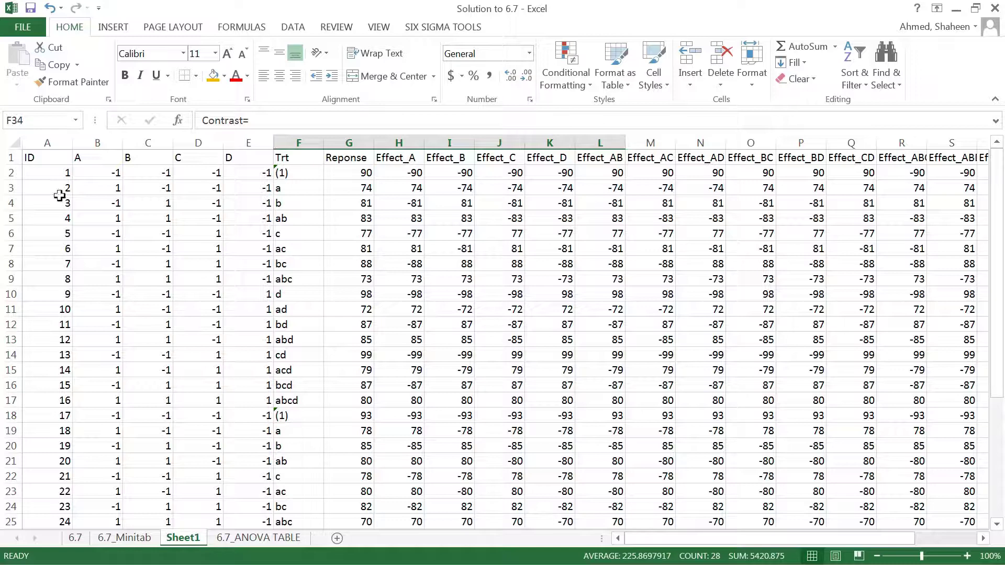
Step: Select columns A through I of Sheet1 and check the SS formula in cell G37
drag(47, 143, 450, 152)
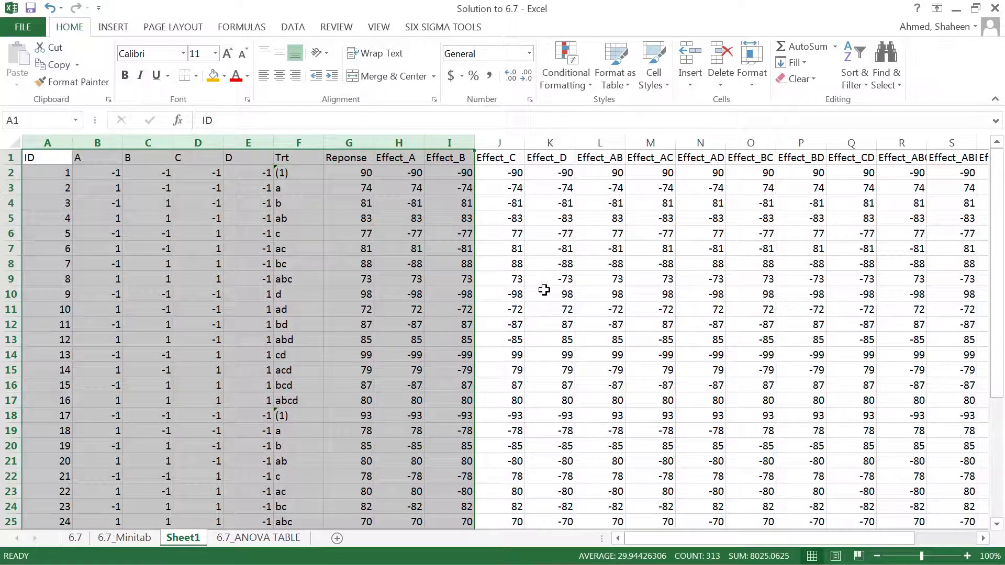
scroll(544, 289, down, 2)
scroll(545, 290, up, 2)
scroll(544, 290, down, 5)
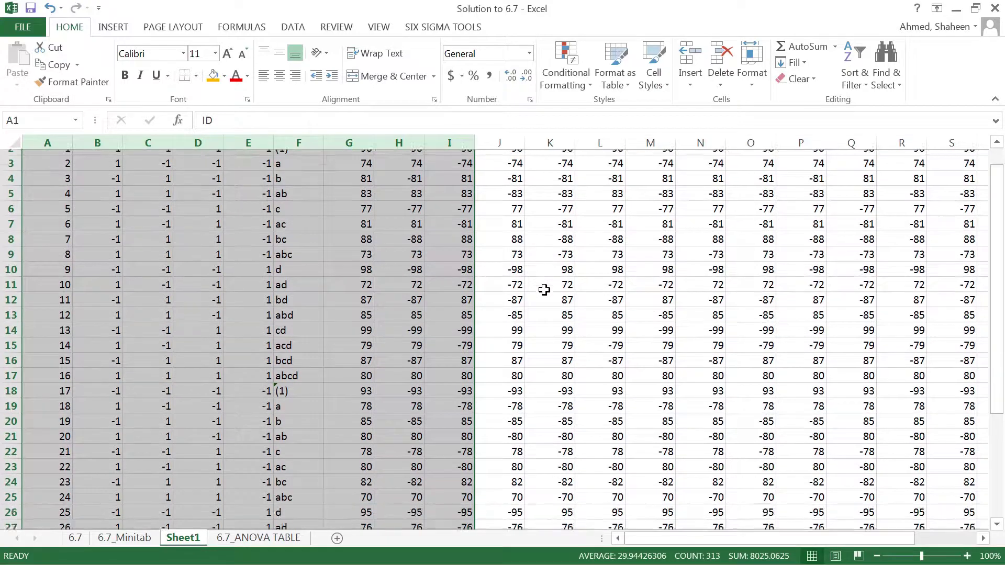
click(354, 476)
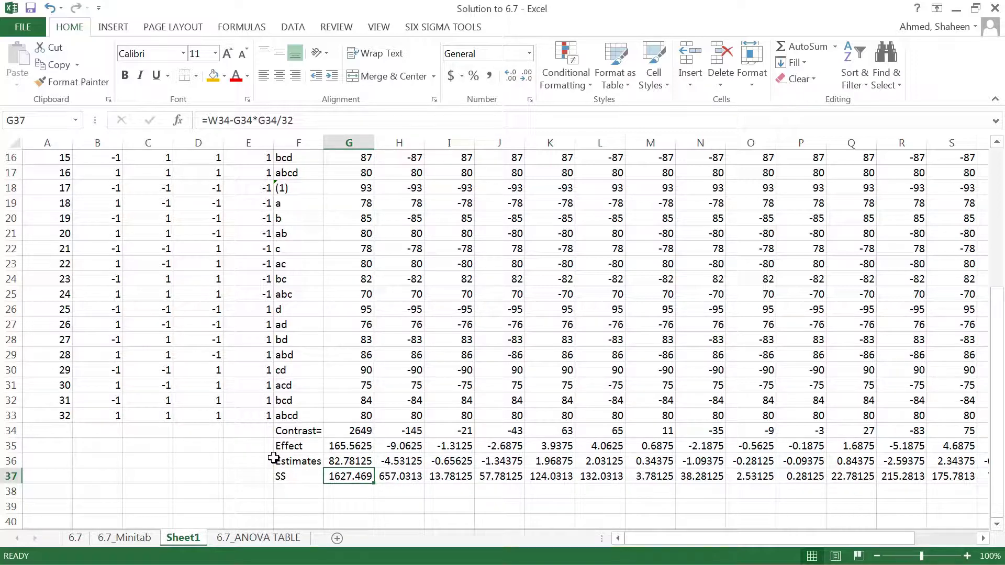
Step: Select rows 34–37 to review the Contrast, Effect, Estimates and SS rows
click(11, 431)
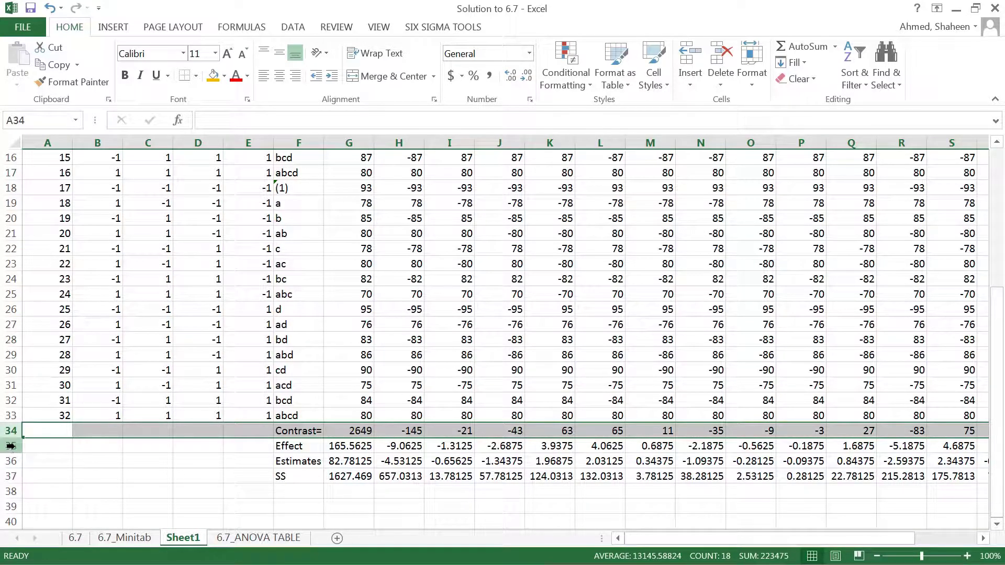
click(11, 446)
click(11, 461)
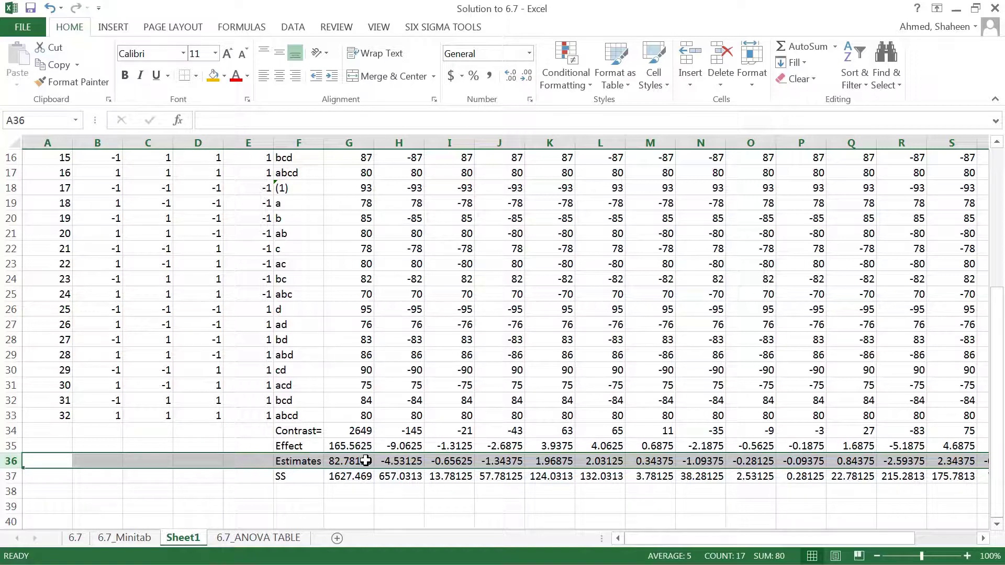
click(8, 475)
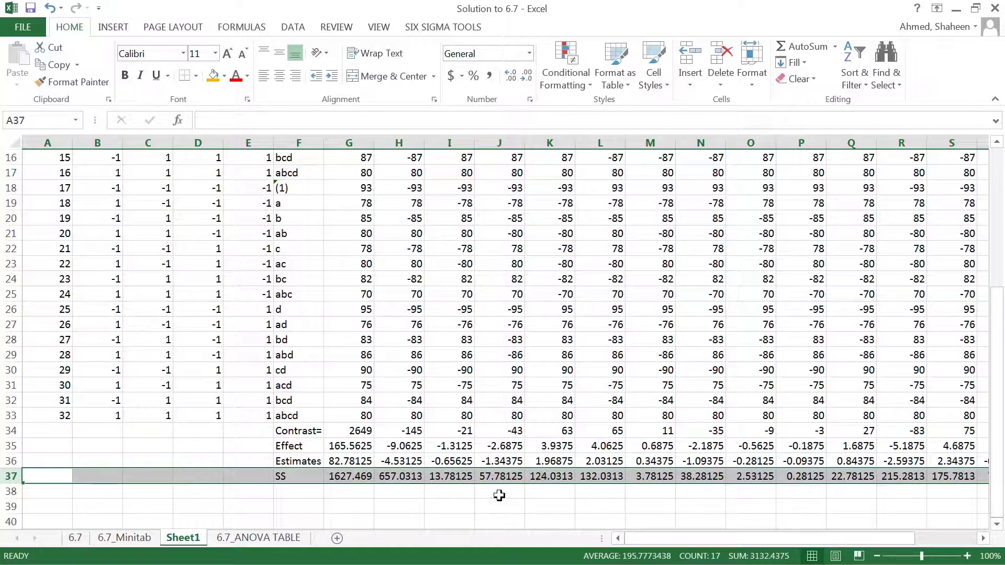
Step: Select the ANOVA table A2:G19 on the 6.7_ANOVA TABLE sheet, then return to Minitab
click(262, 538)
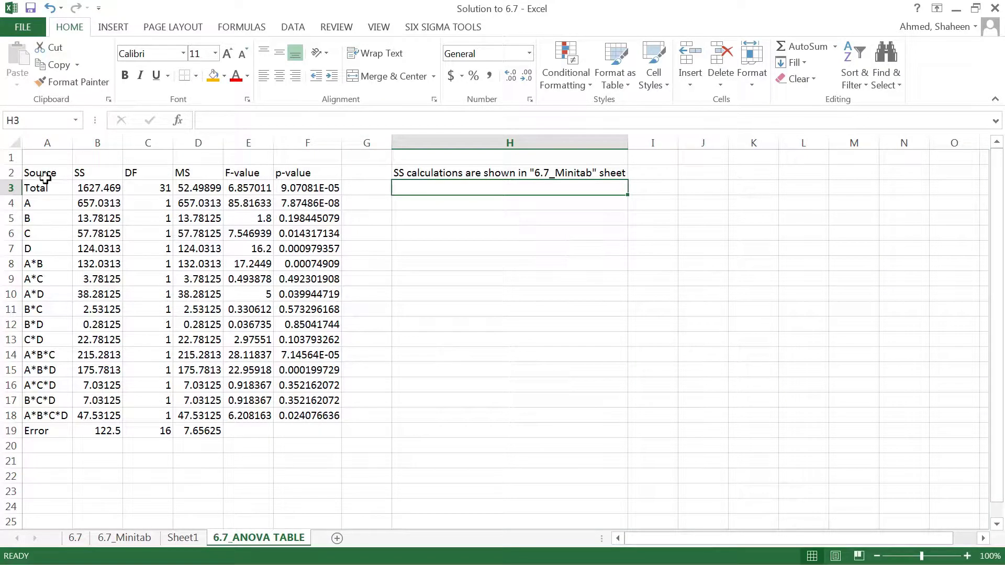
drag(46, 179, 359, 442)
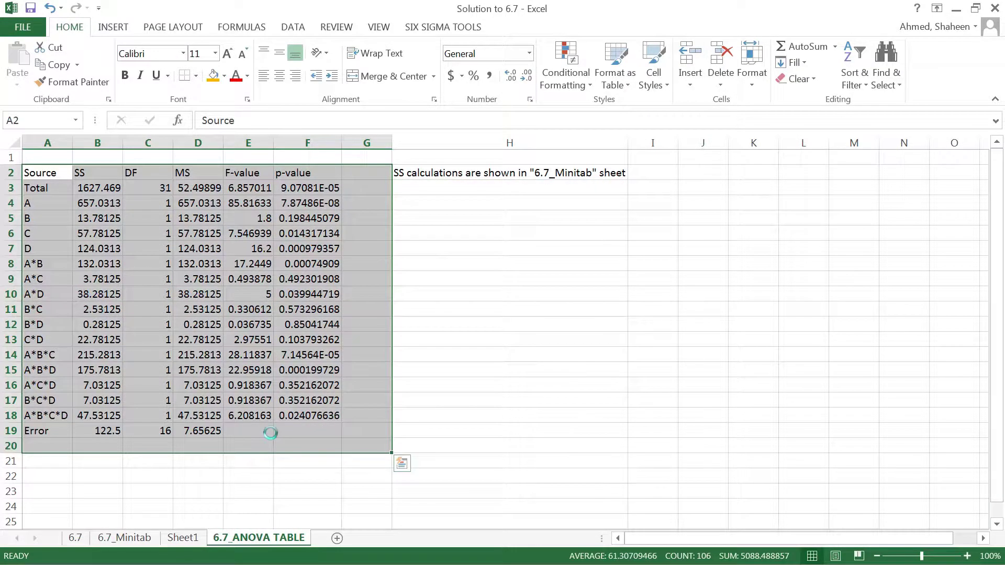
ctrl+scroll(265, 430, up, 2)
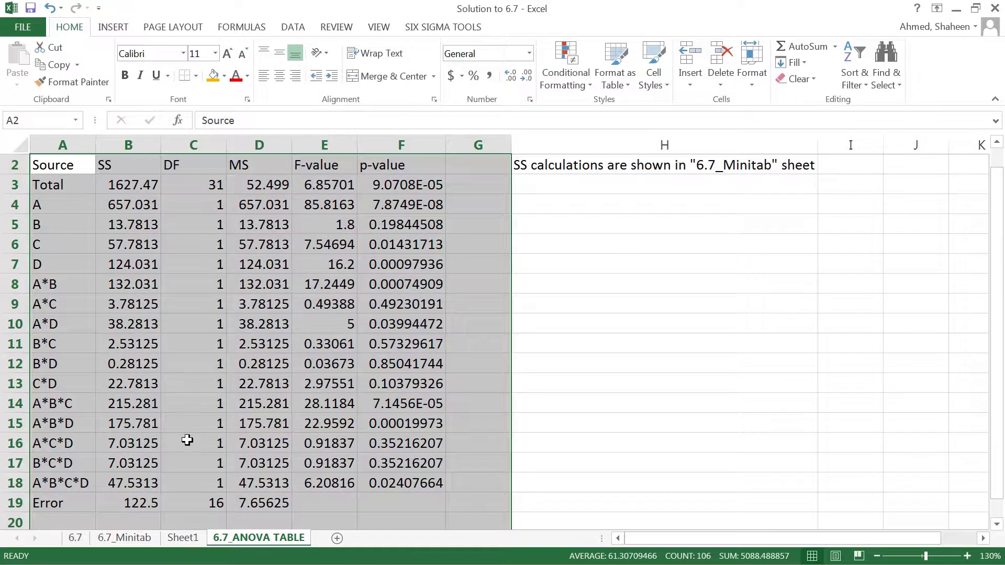
click(221, 445)
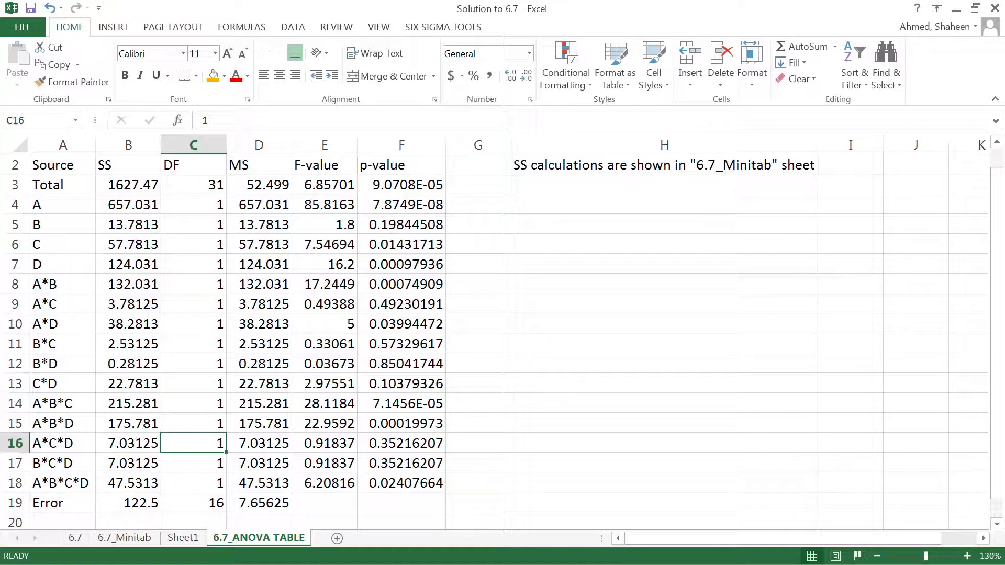
key(alt+Tab)
Step: Name worksheet column C1 'ID'
click(162, 370)
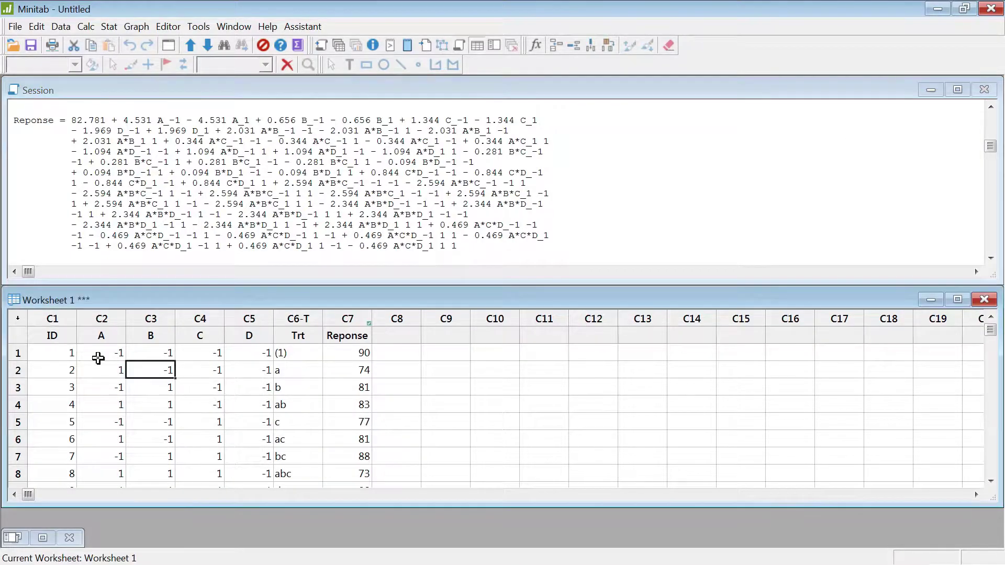
click(50, 335)
text(ID)
scroll(261, 365, down, 4)
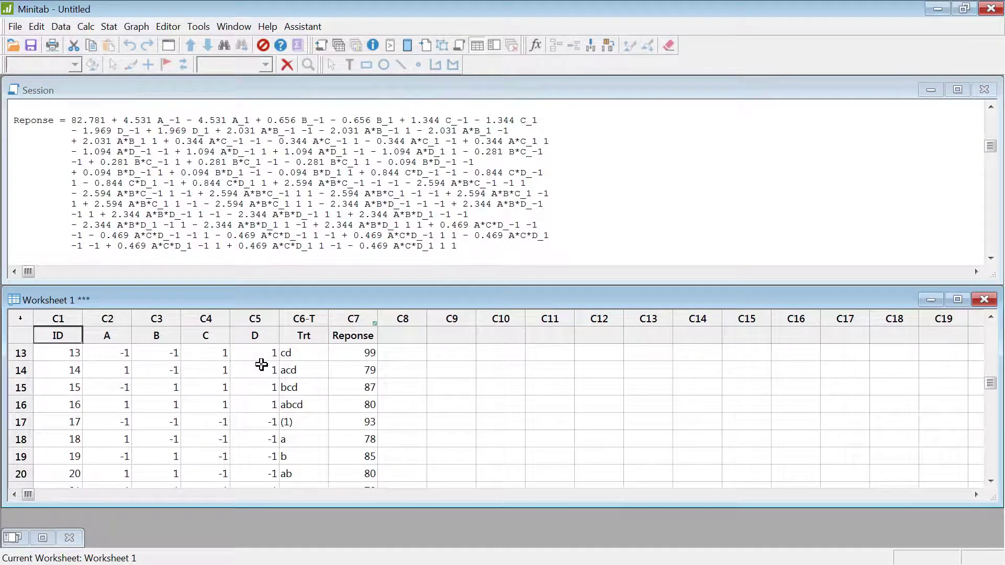
scroll(262, 364, up, 4)
Step: Start Fit General Linear Model with Reponse as response and A–D as factors
click(110, 27)
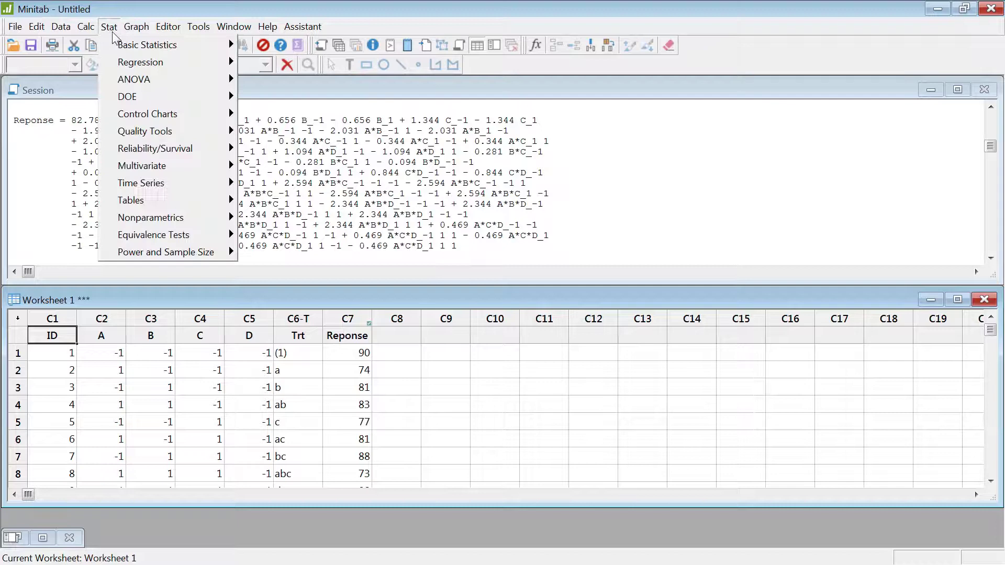
mouse_move(220, 79)
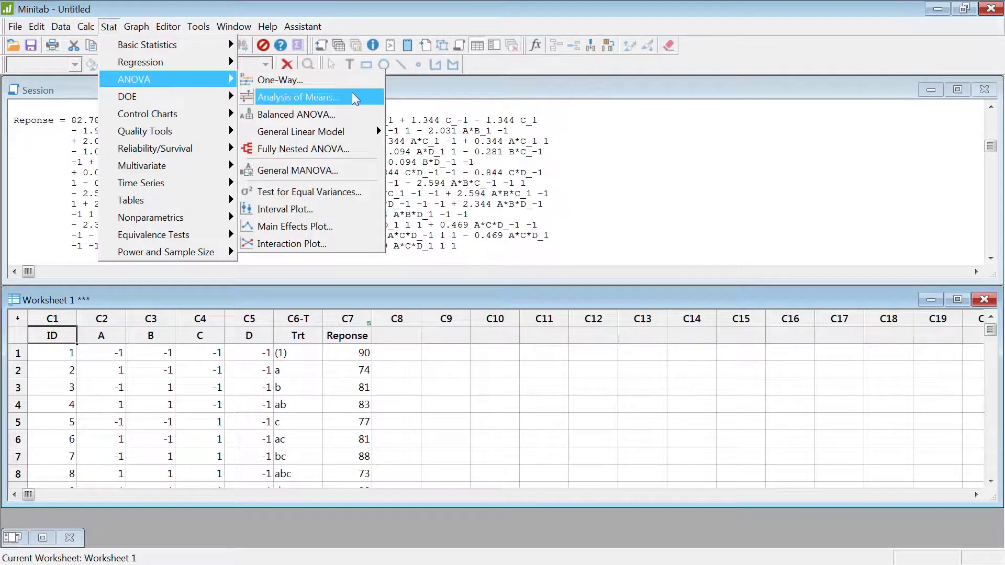
mouse_move(328, 129)
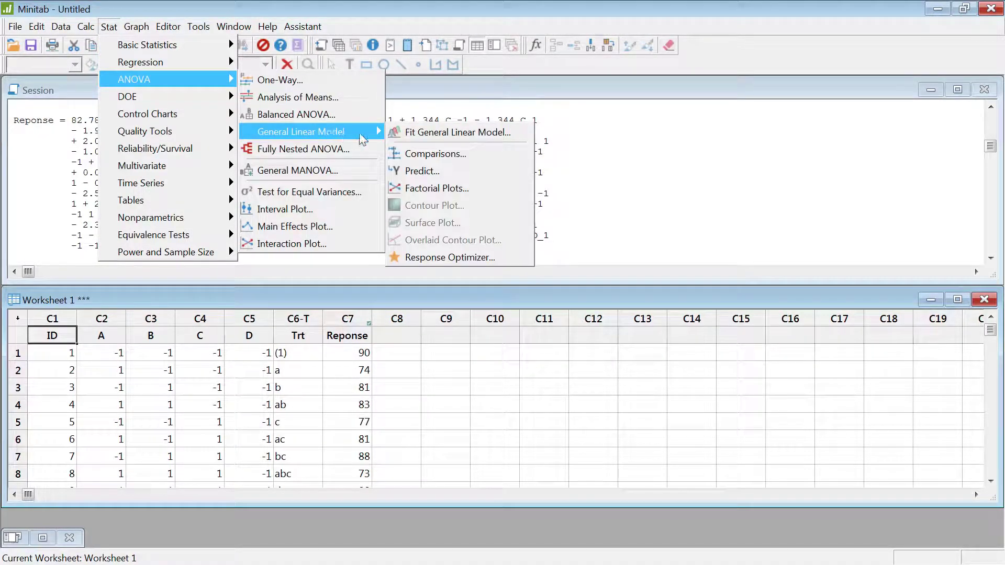
click(487, 131)
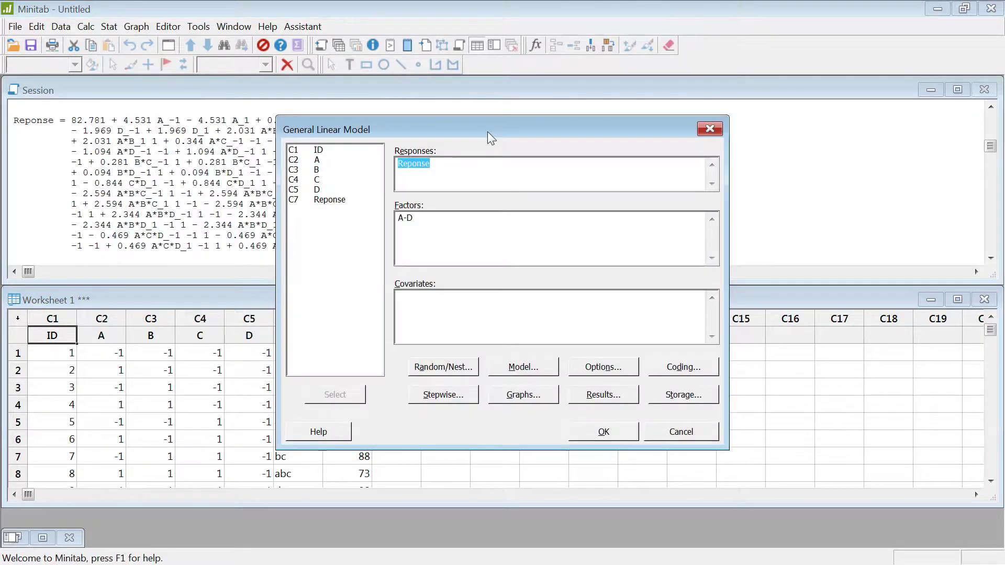
click(469, 164)
click(512, 259)
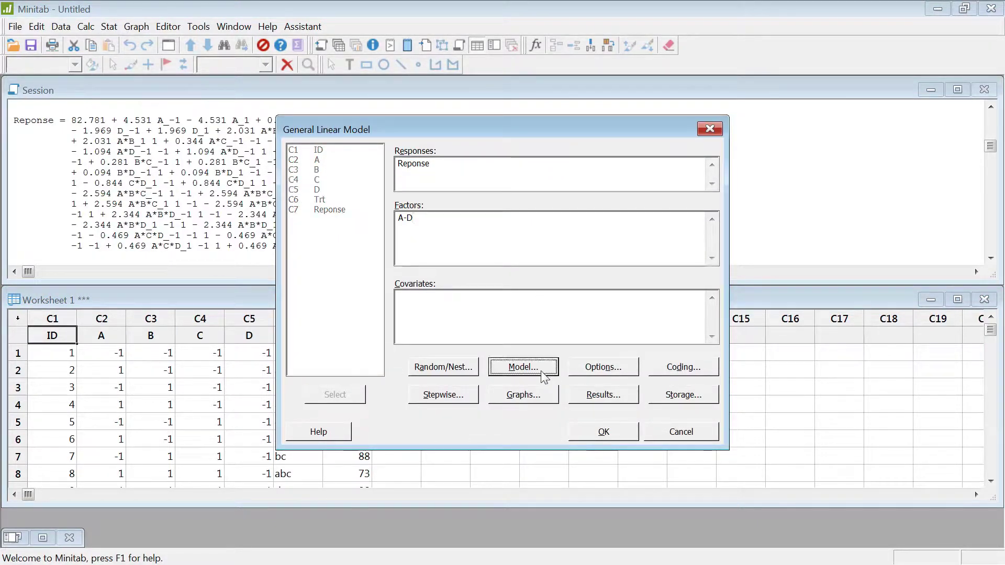
click(523, 367)
Step: Remove the existing interaction terms A*B through A*B*C*D from the model
click(399, 330)
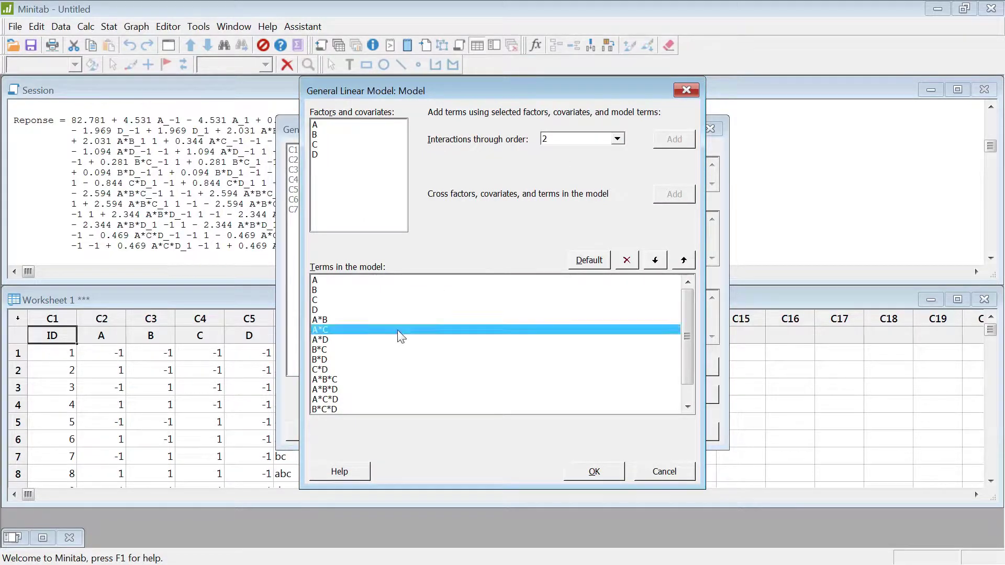
scroll(401, 336, down, 1)
scroll(406, 321, up, 2)
drag(385, 290, 402, 430)
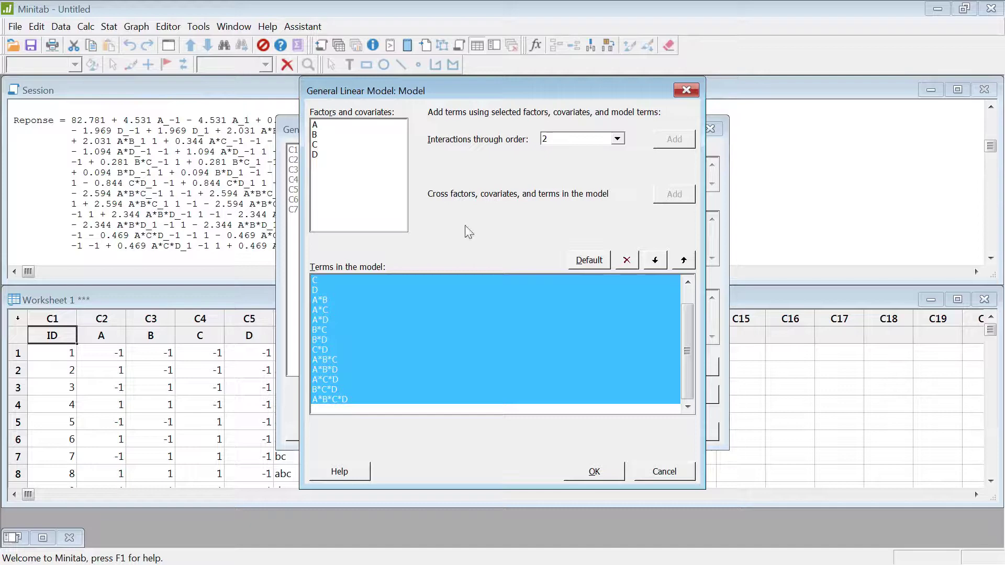
drag(349, 300, 356, 399)
click(625, 260)
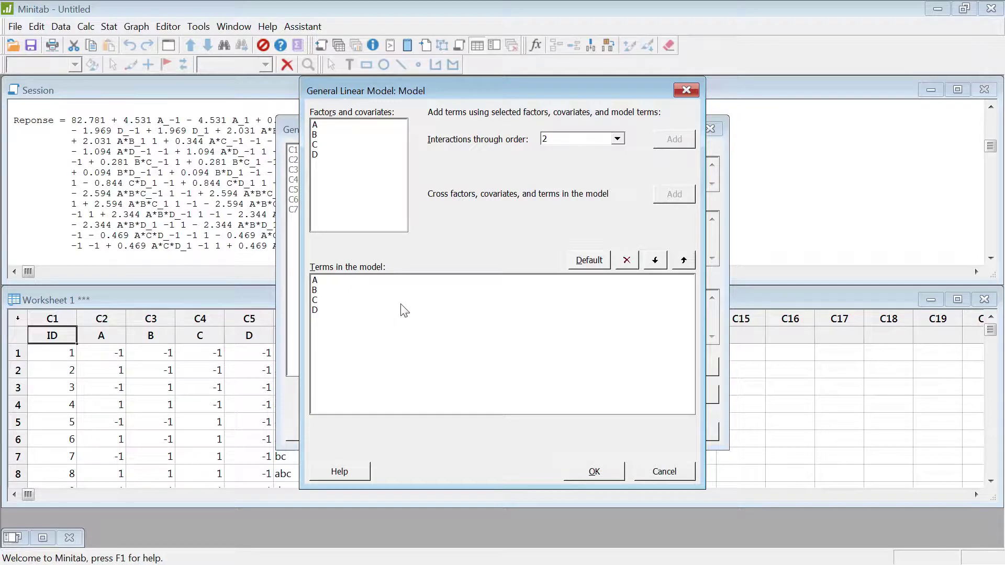
Step: Add all interactions of A, B, C, D through order 4 and confirm the model
drag(344, 125, 343, 222)
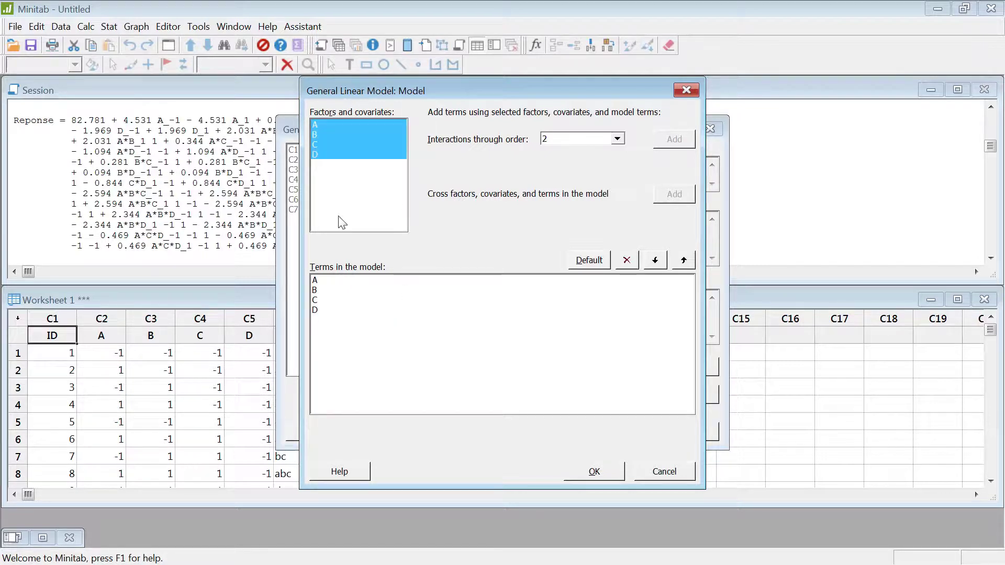
click(617, 139)
click(569, 181)
click(674, 139)
click(426, 359)
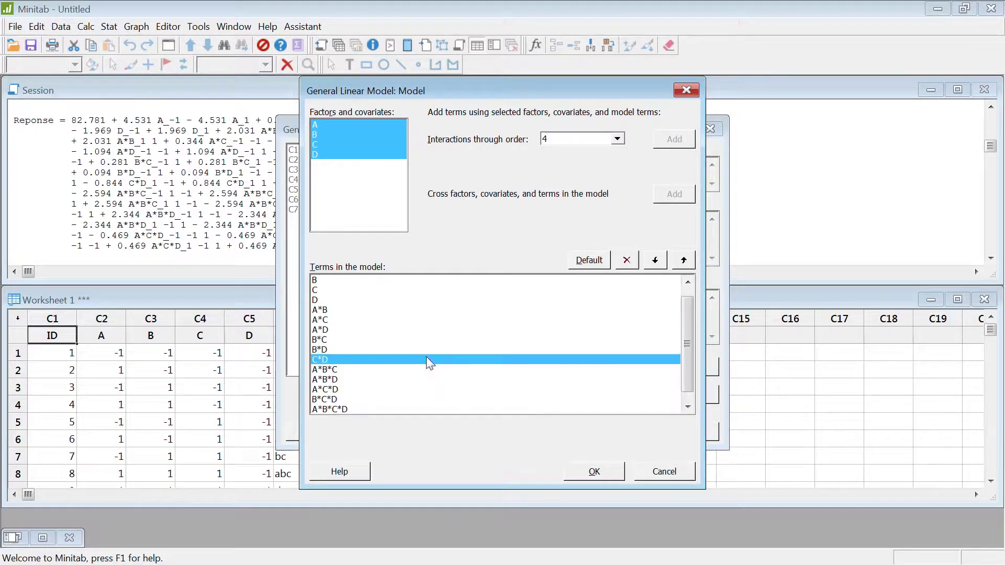
scroll(392, 338, up, 1)
drag(359, 282, 411, 414)
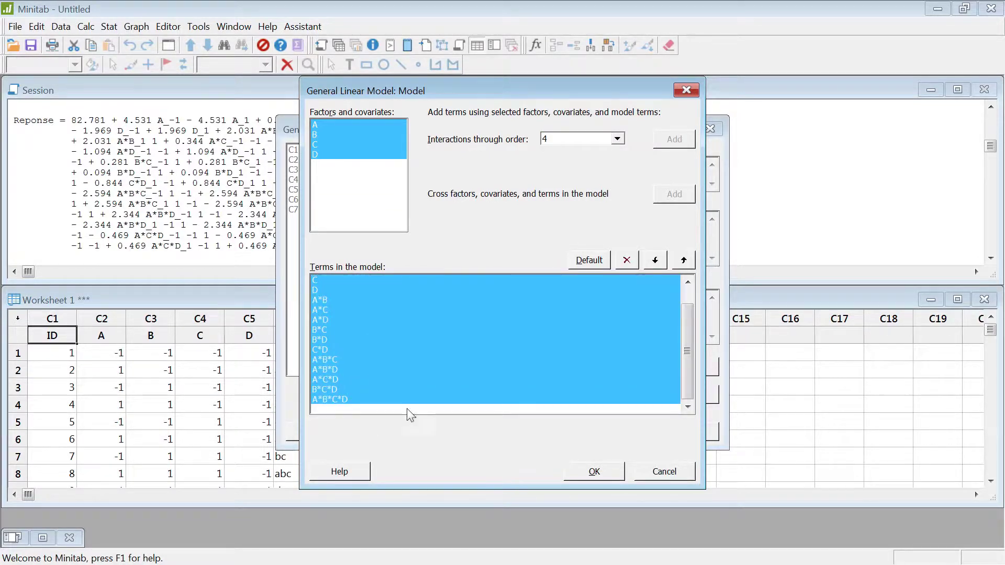
click(615, 474)
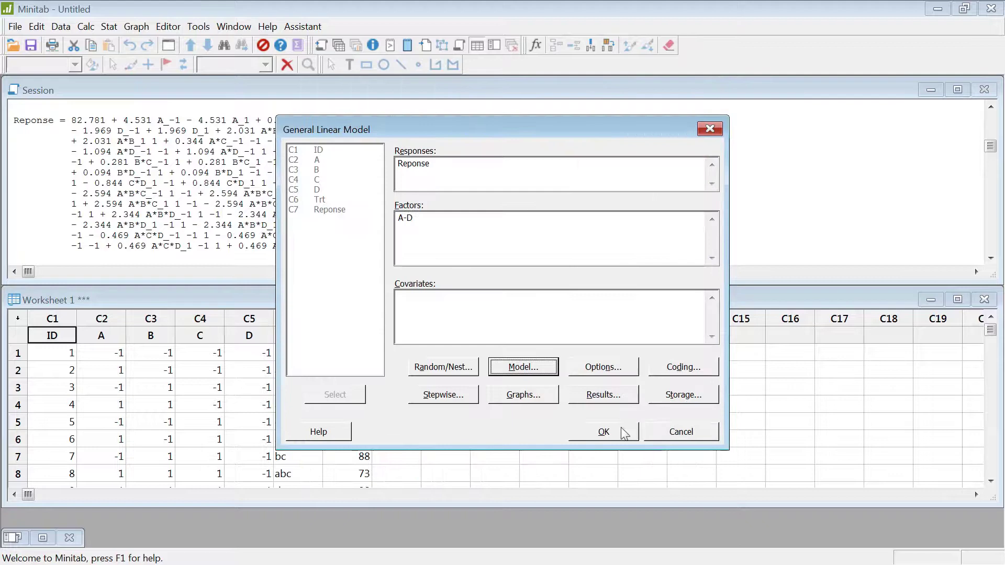
Step: Close the GLM dialog and scroll the session output to the A and B coefficient rows
click(710, 129)
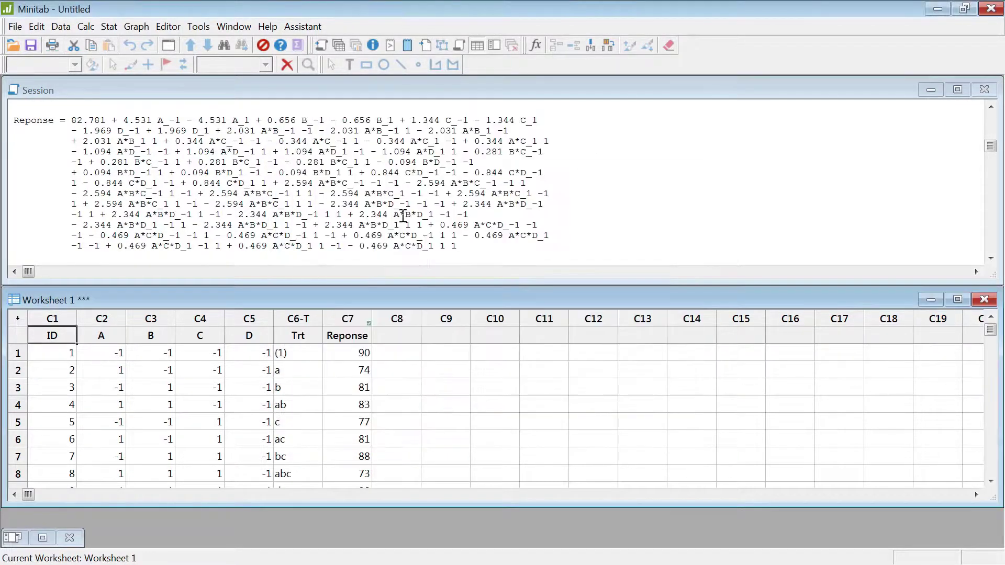
scroll(392, 222, up, 20)
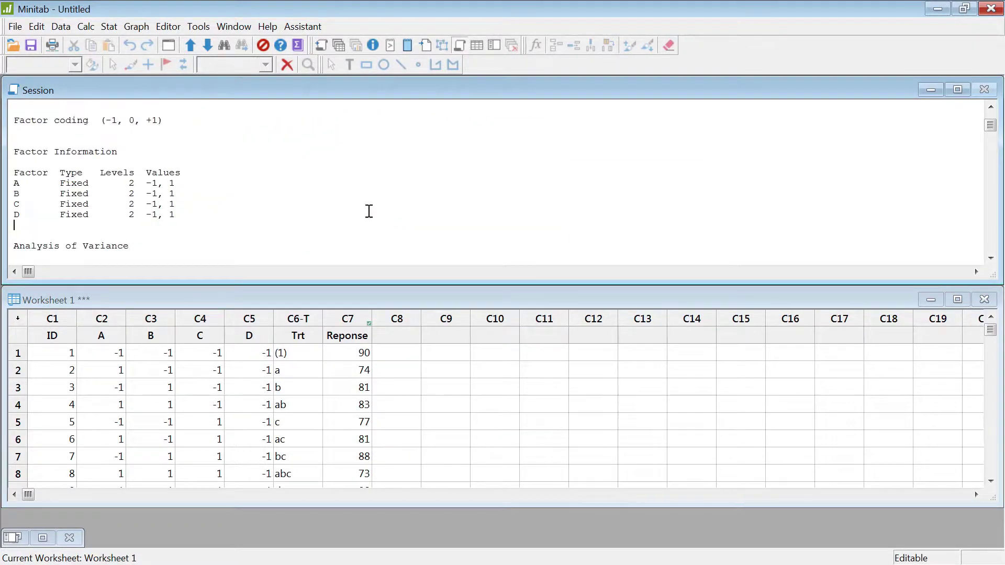
scroll(314, 204, down, 3)
scroll(299, 198, down, 3)
drag(15, 140, 332, 235)
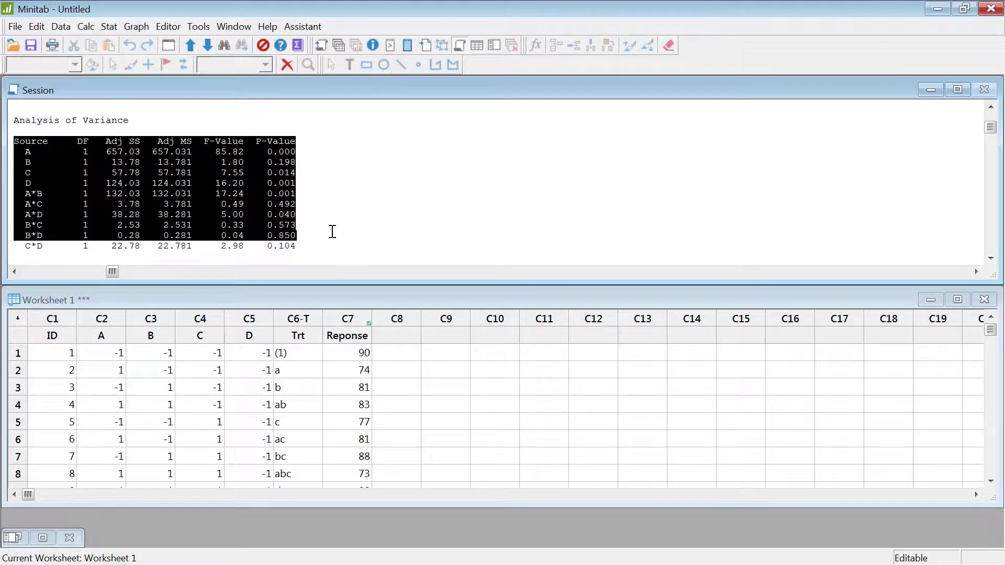
scroll(361, 224, down, 5)
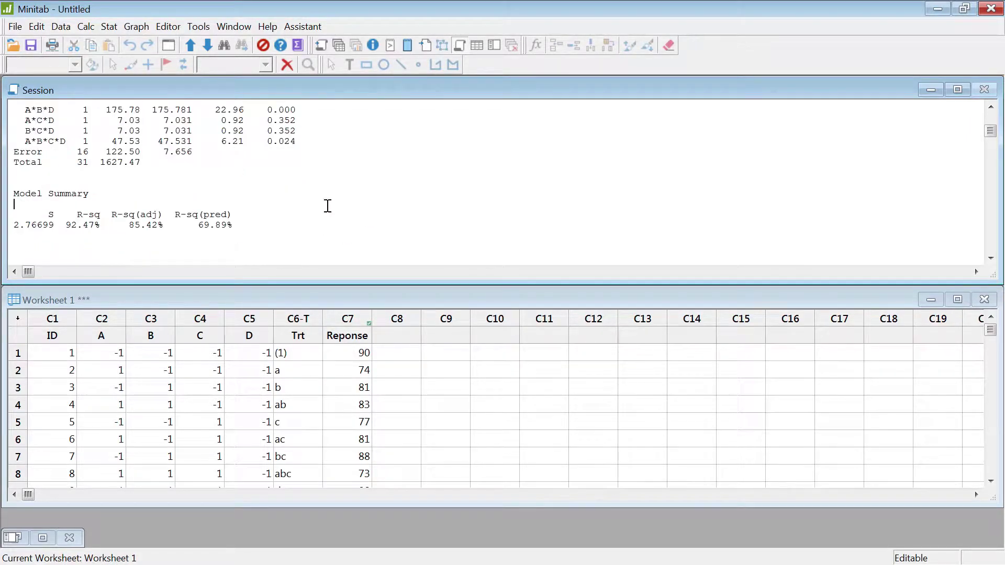
scroll(328, 206, down, 3)
drag(52, 187, 174, 239)
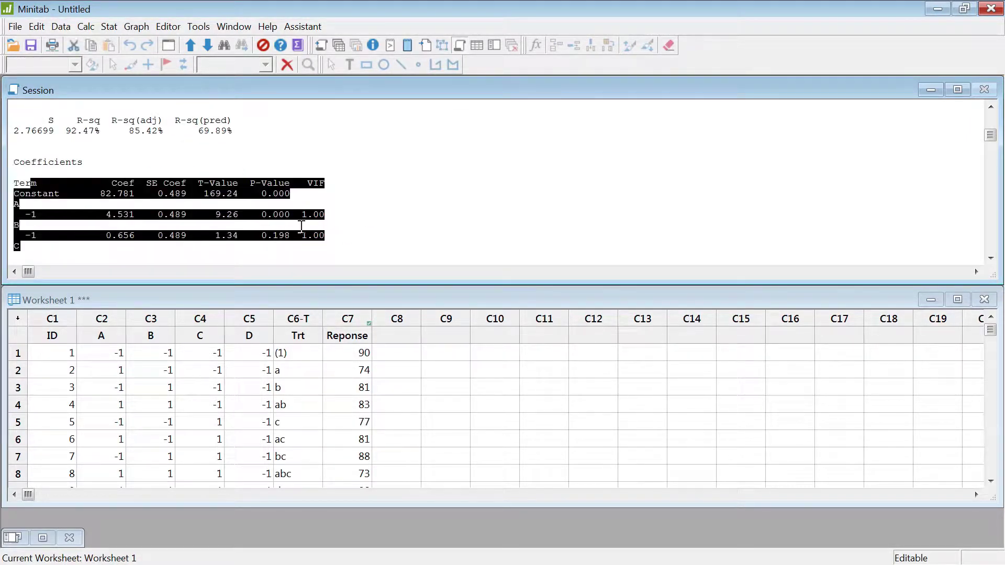
click(304, 223)
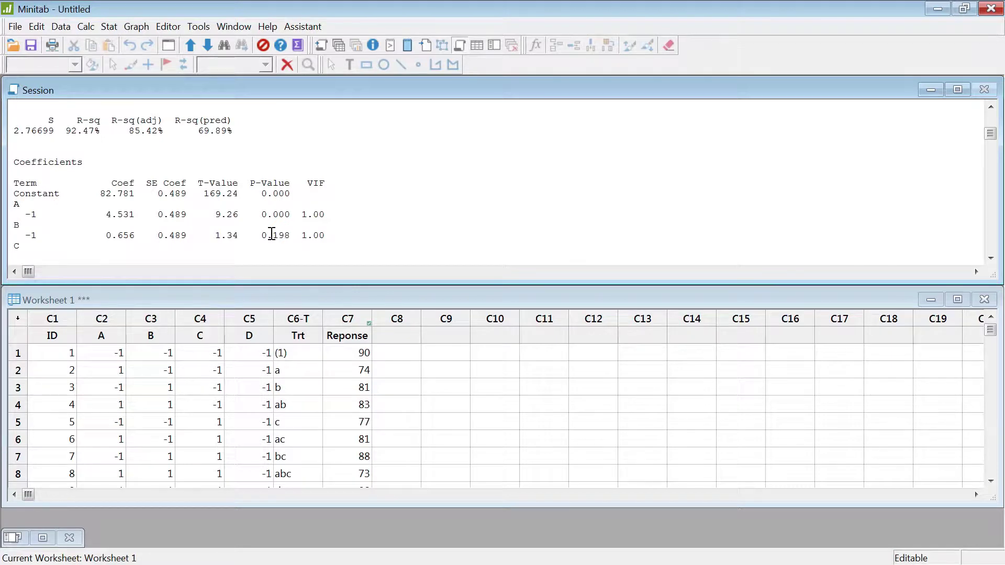
Step: Highlight factor A's coefficient 4.531 in the Coefficients table
scroll(219, 206, down, 1)
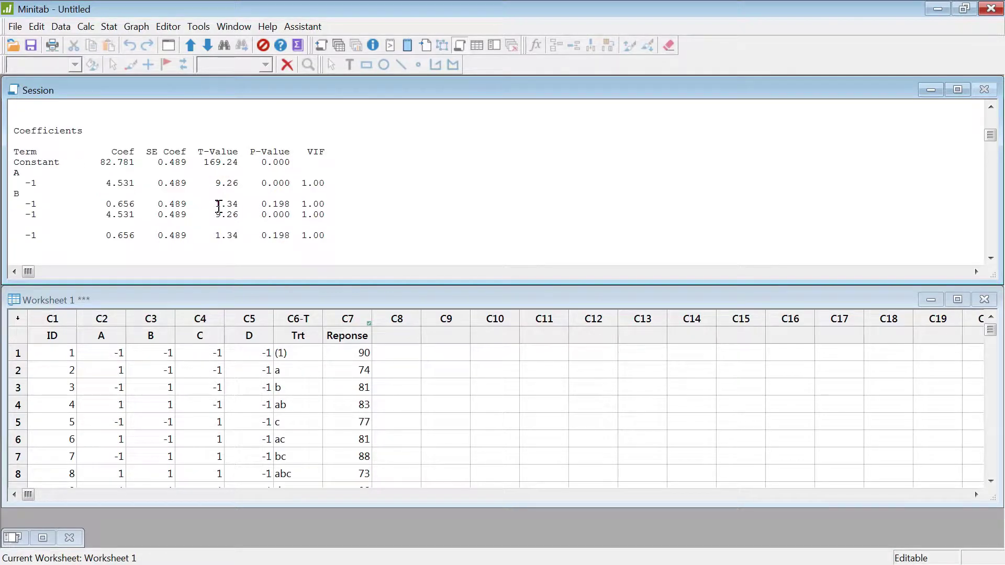
click(104, 186)
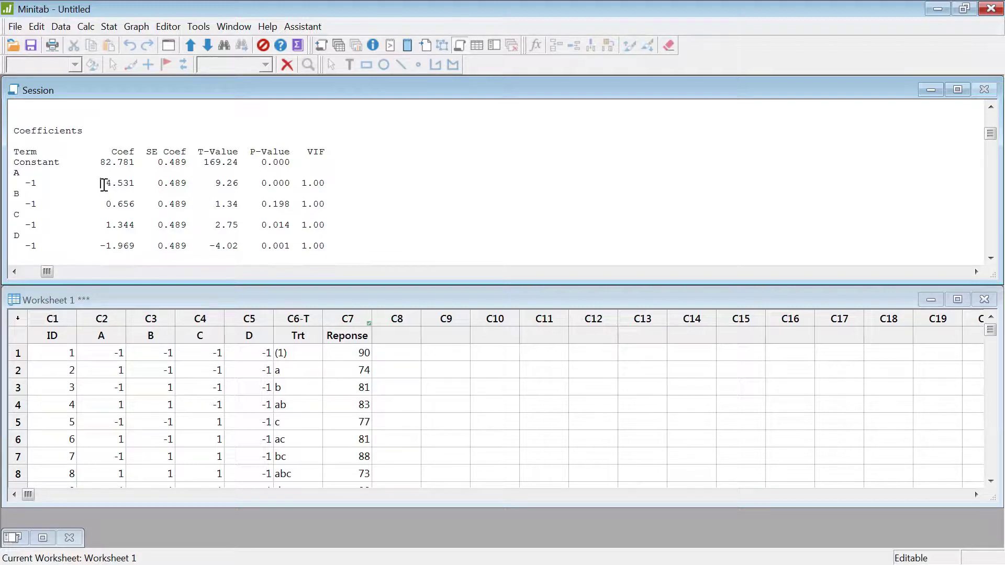
drag(104, 183, 135, 189)
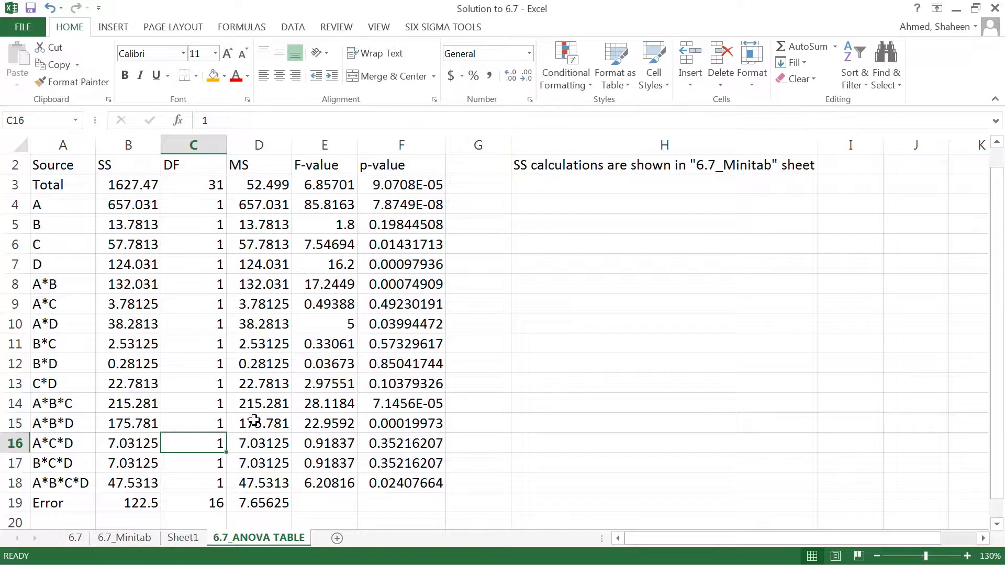
Step: Switch to the 6.7_Minitab sheet and zoom to 130%
click(124, 538)
click(180, 420)
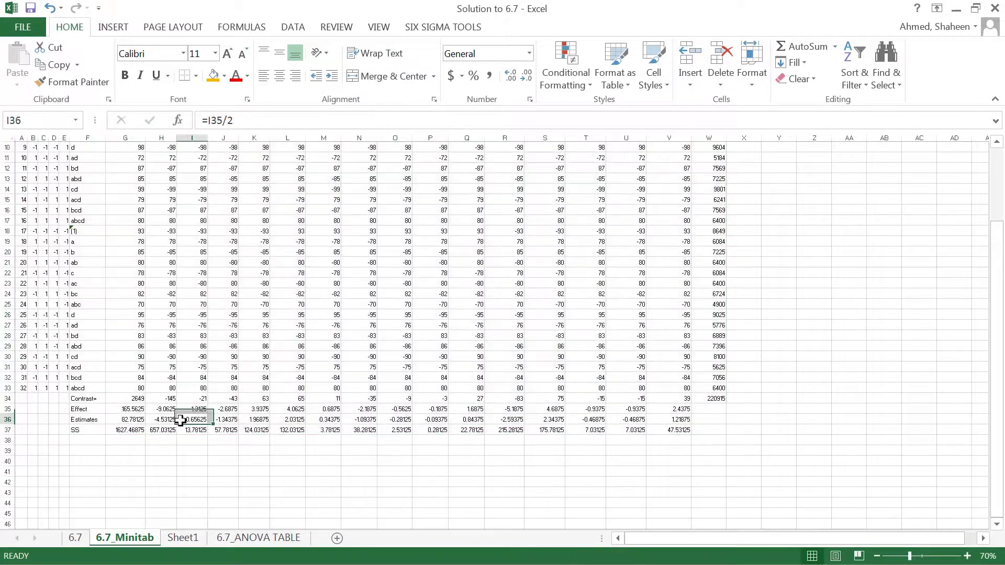
ctrl+scroll(155, 459, up, 4)
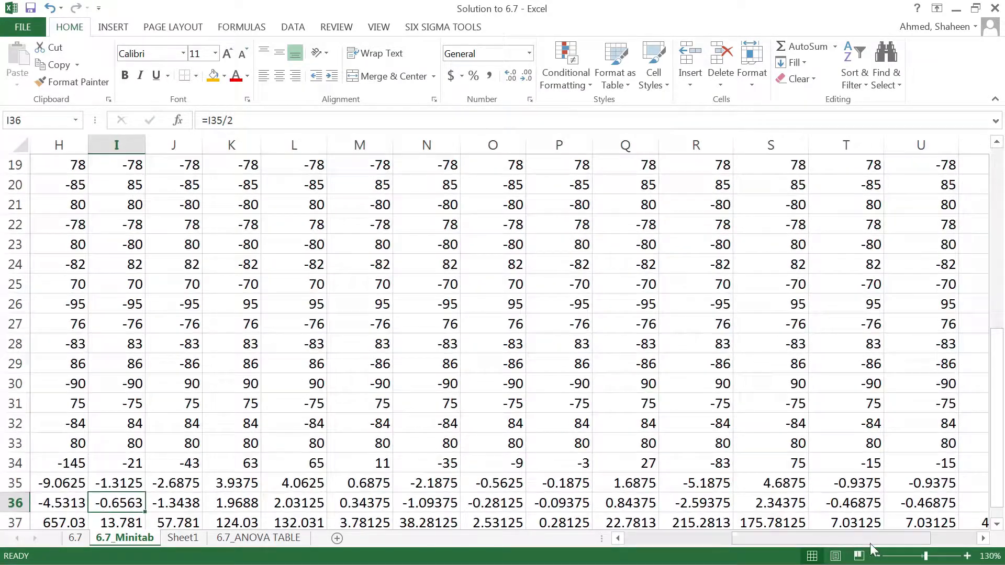
drag(870, 540, 763, 539)
scroll(415, 423, down, 1)
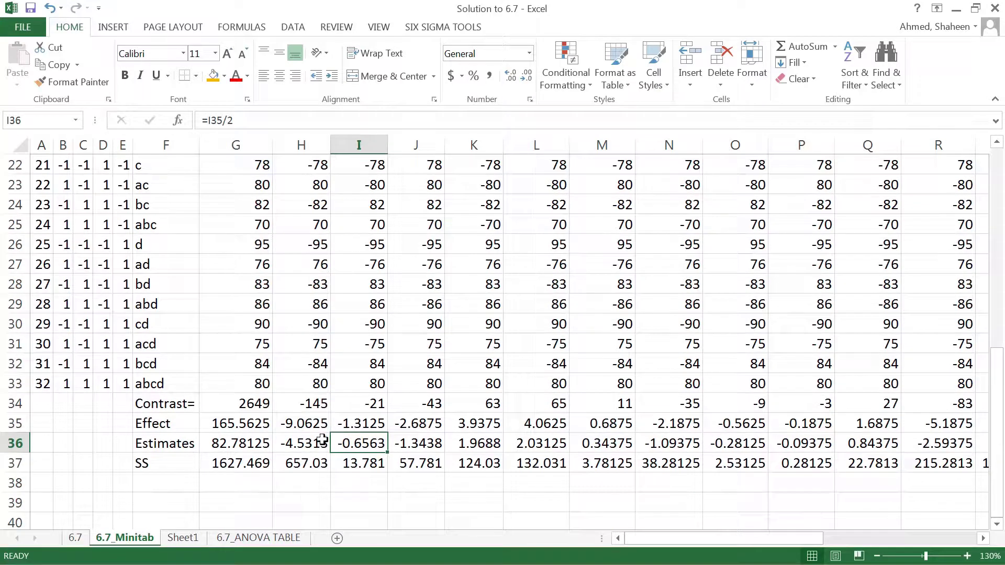
Step: Check the A–D estimates in H36–K36: -4.5313, -0.6563, -1.3438, 1.9688
click(293, 446)
click(350, 444)
scroll(427, 444, up, 7)
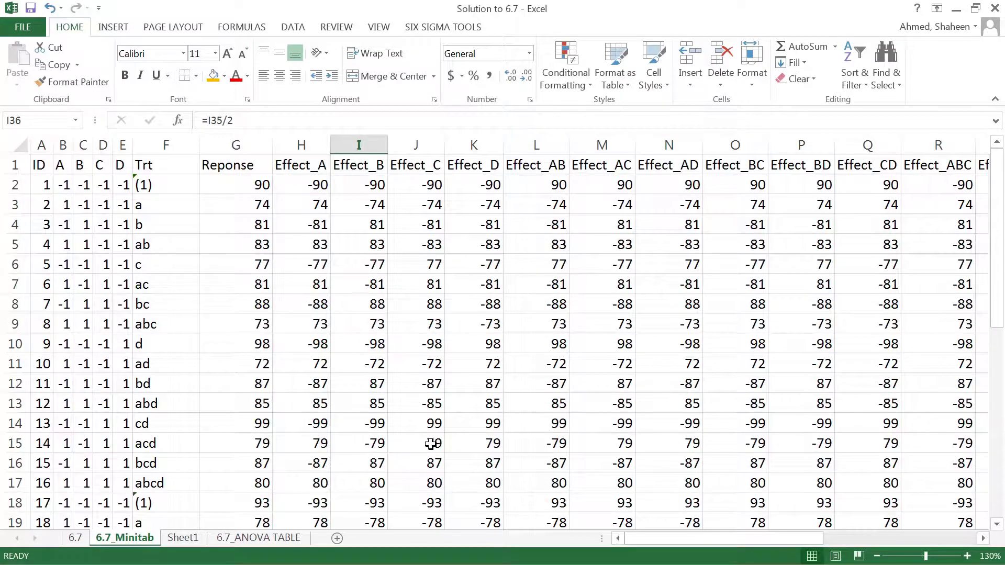
scroll(430, 444, down, 8)
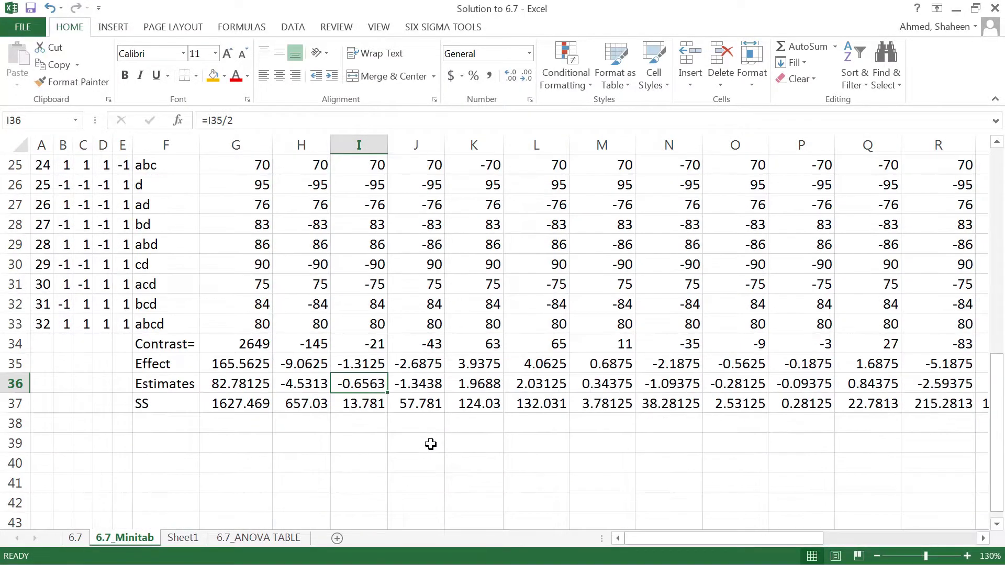
click(427, 384)
scroll(486, 409, up, 8)
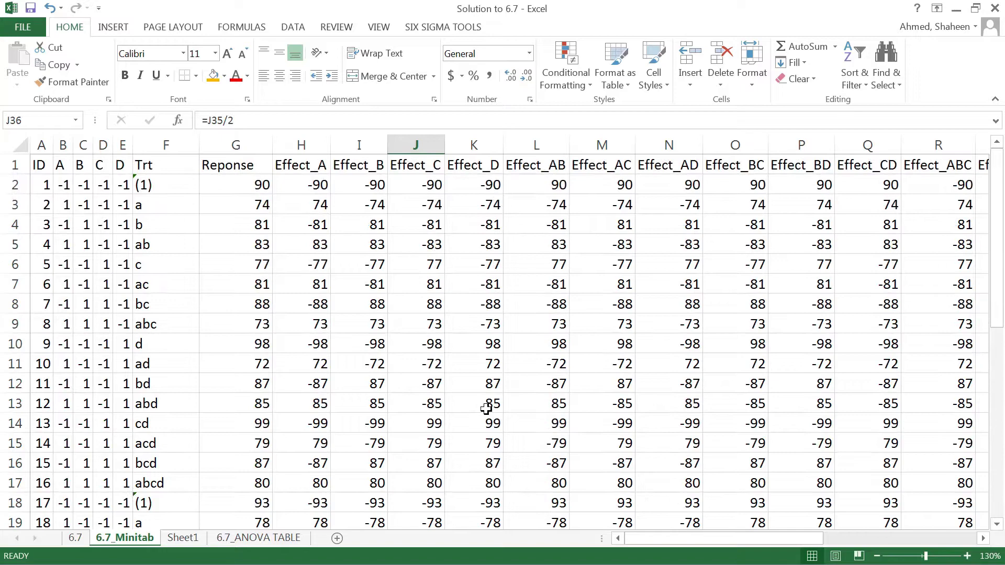
scroll(486, 409, down, 8)
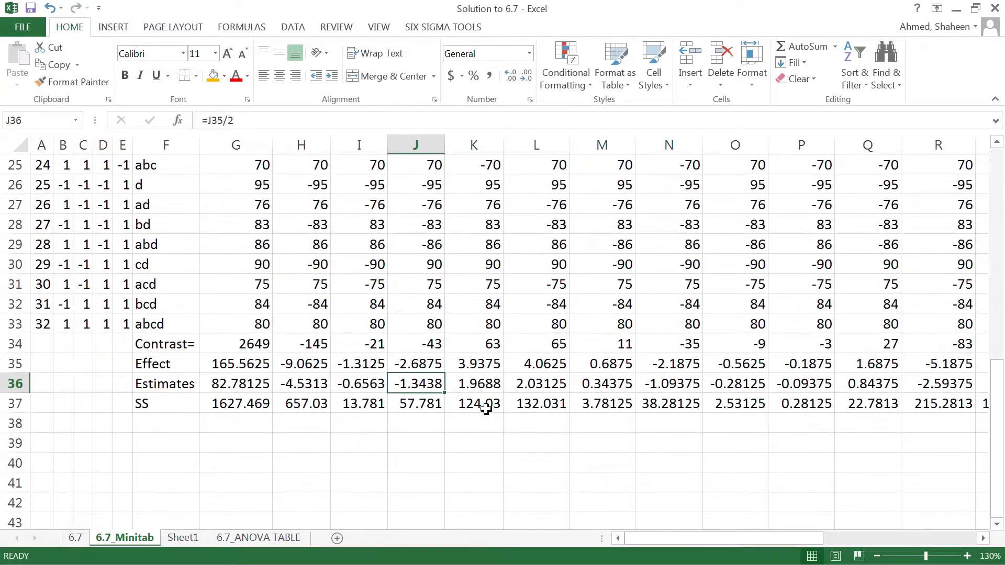
click(476, 384)
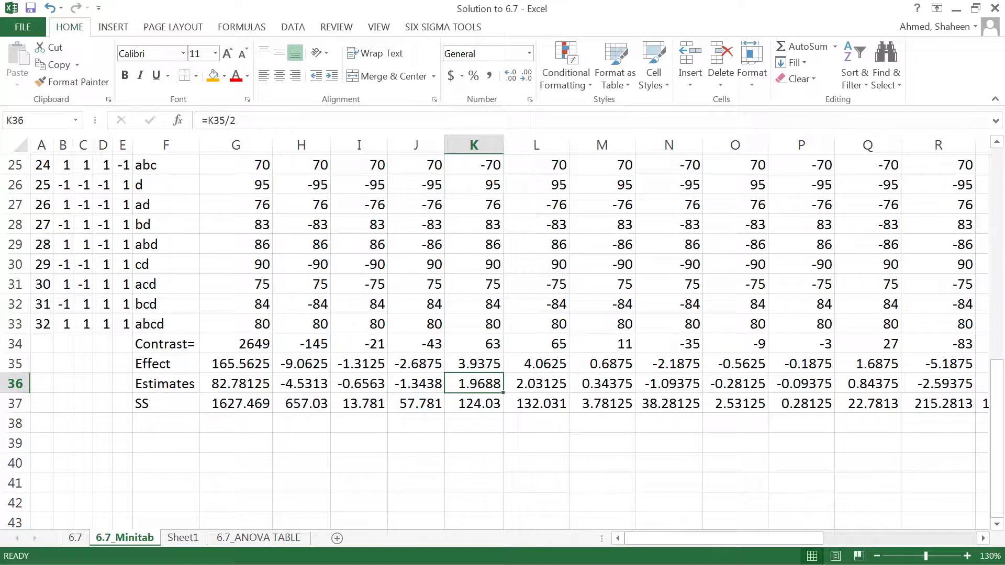
Step: In Minitab, highlight the A and B coefficient rows and scroll to the A*B coefficient 2.031
key(alt+Tab)
click(293, 416)
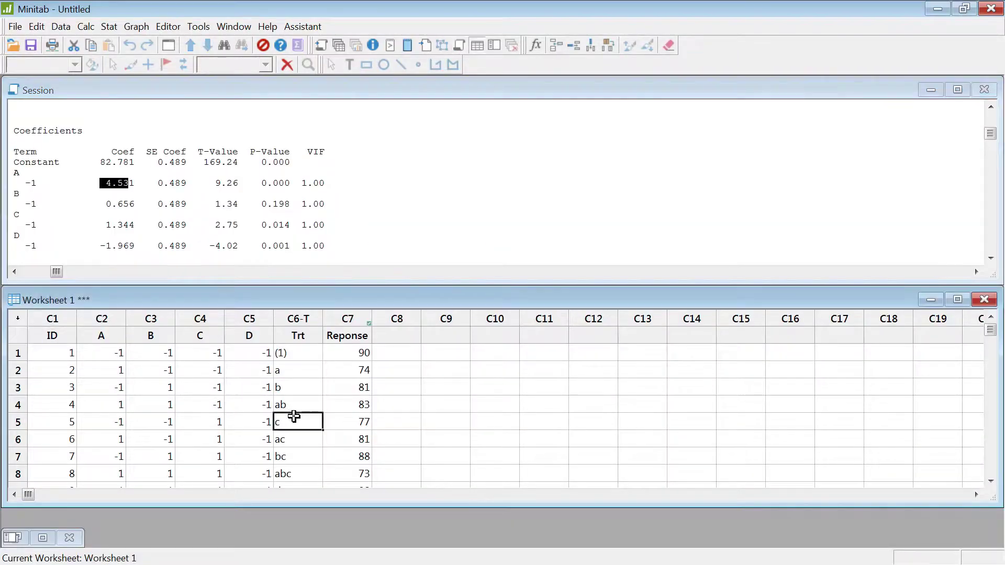
scroll(293, 416, down, 1)
scroll(330, 401, up, 1)
click(140, 188)
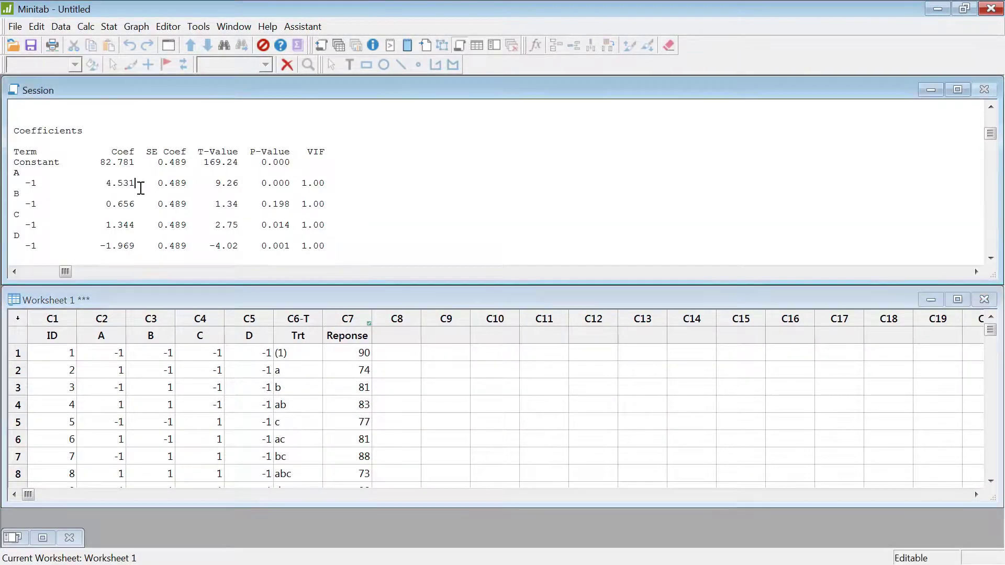
drag(17, 178, 330, 224)
click(170, 216)
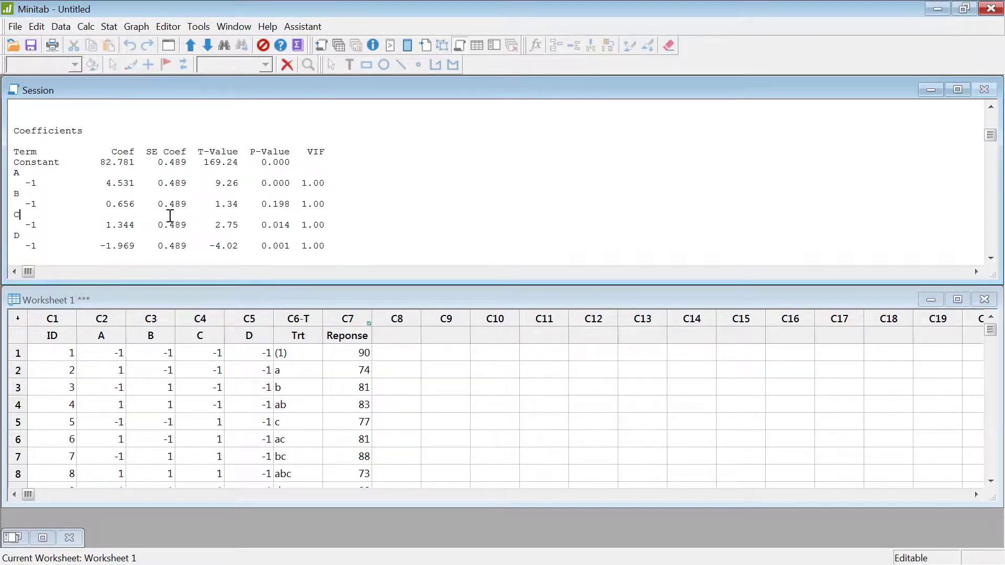
click(39, 183)
scroll(148, 227, down, 1)
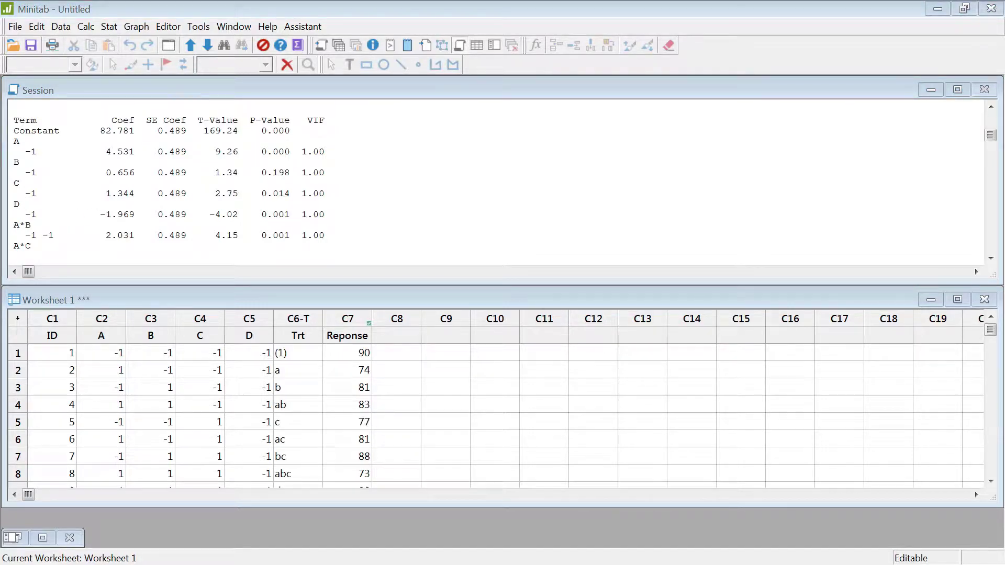
key(alt+Tab)
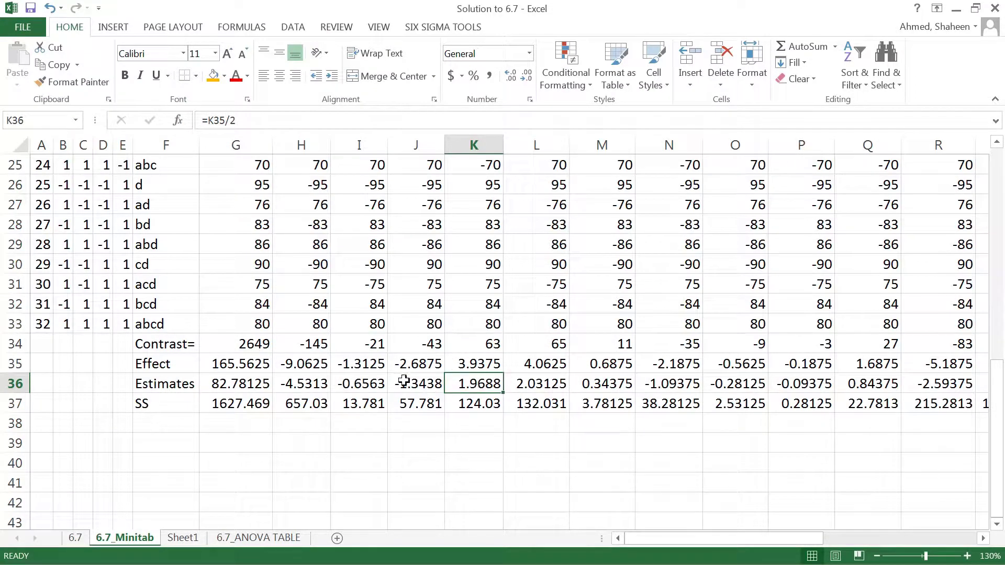
Step: Check the constant 82.78125 and the A, C and D estimates in cells G36–K36
click(232, 388)
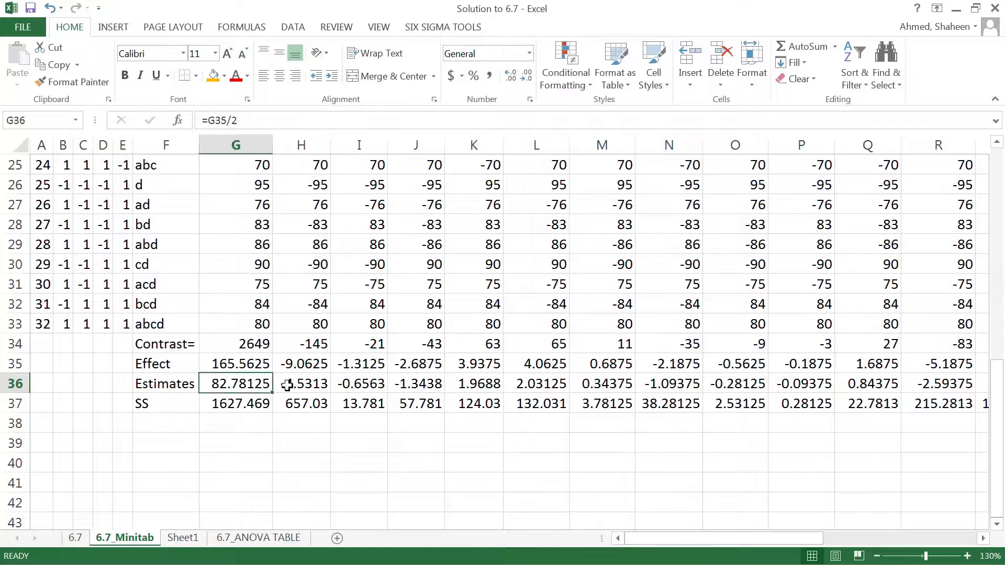
click(309, 383)
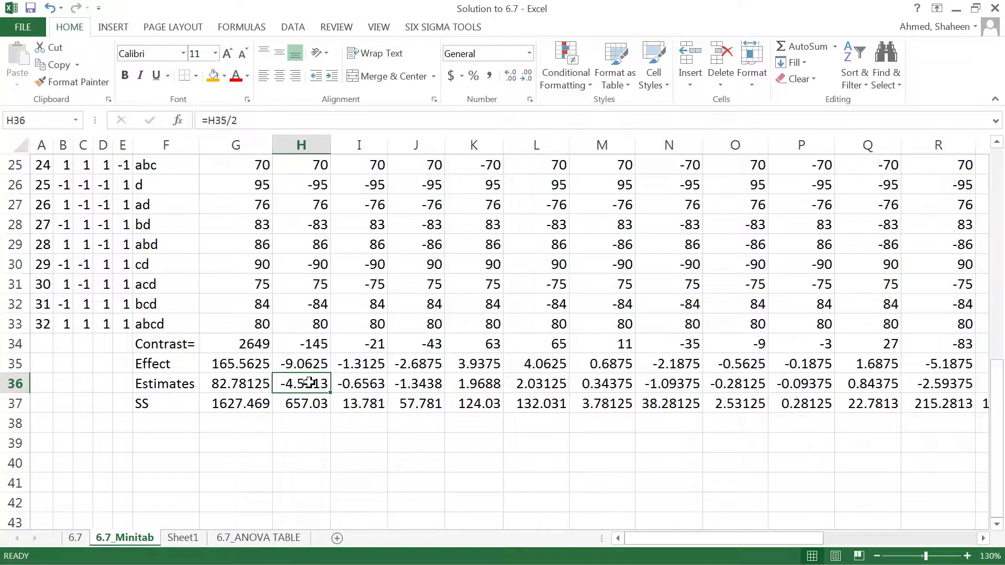
click(419, 385)
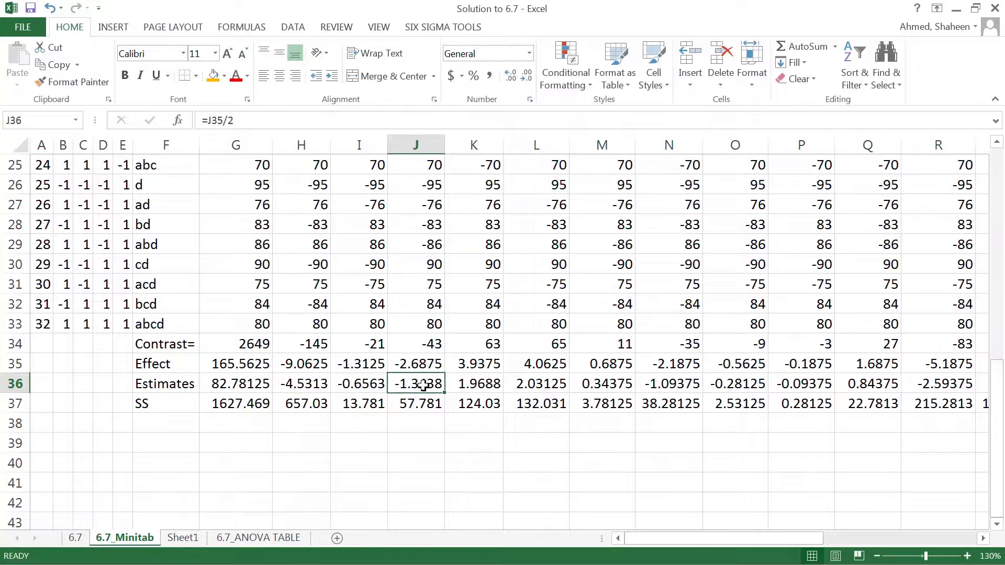
click(477, 383)
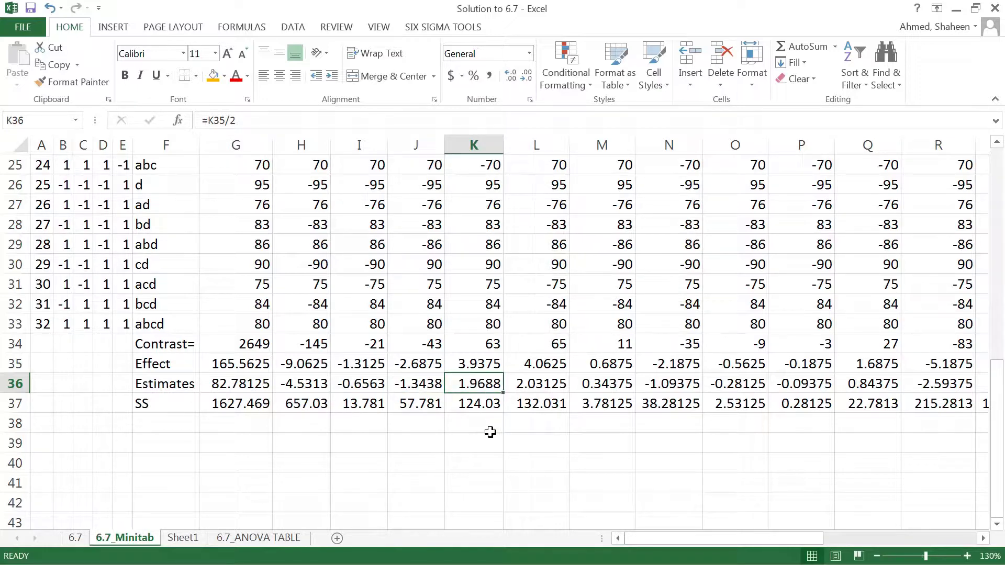
Step: Scroll to the top and check the Effect_A through Effect_D headings in H1–K1
scroll(490, 432, up, 8)
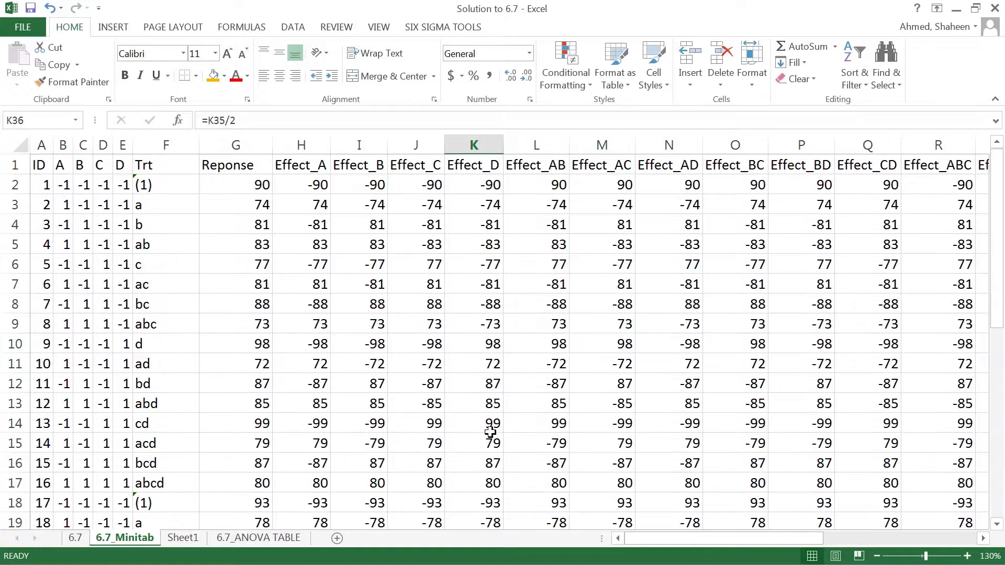
click(305, 163)
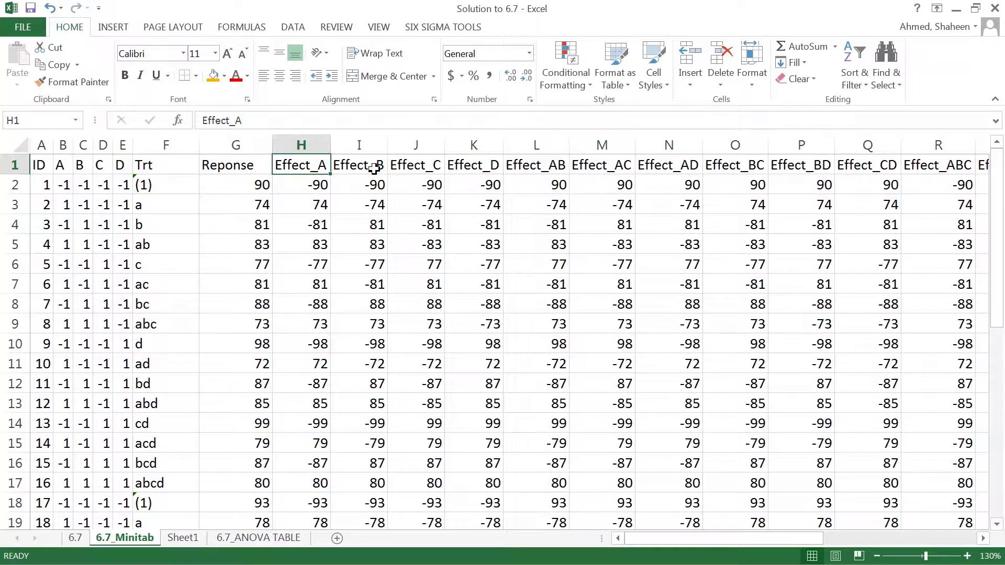
click(376, 167)
click(411, 166)
click(479, 169)
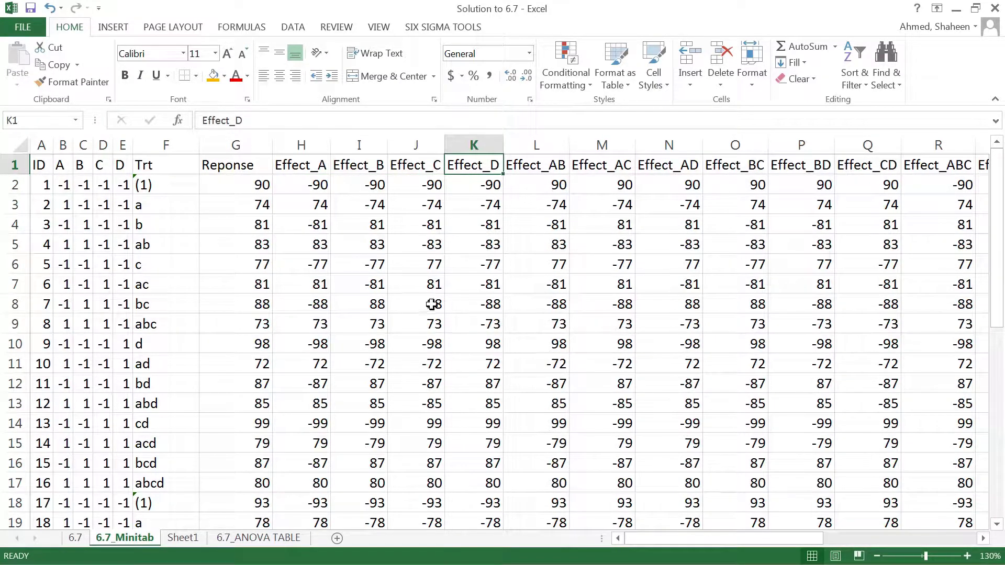
key(alt+Tab)
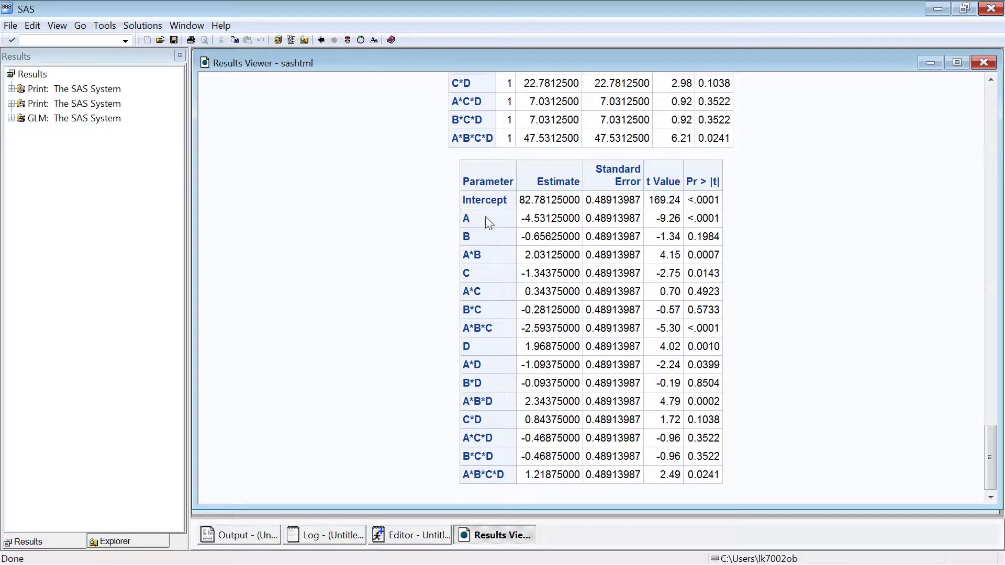
Step: Highlight SAS's A parameter estimate -4.53125000 in the Results Viewer
drag(468, 218, 551, 263)
click(531, 234)
drag(521, 218, 581, 218)
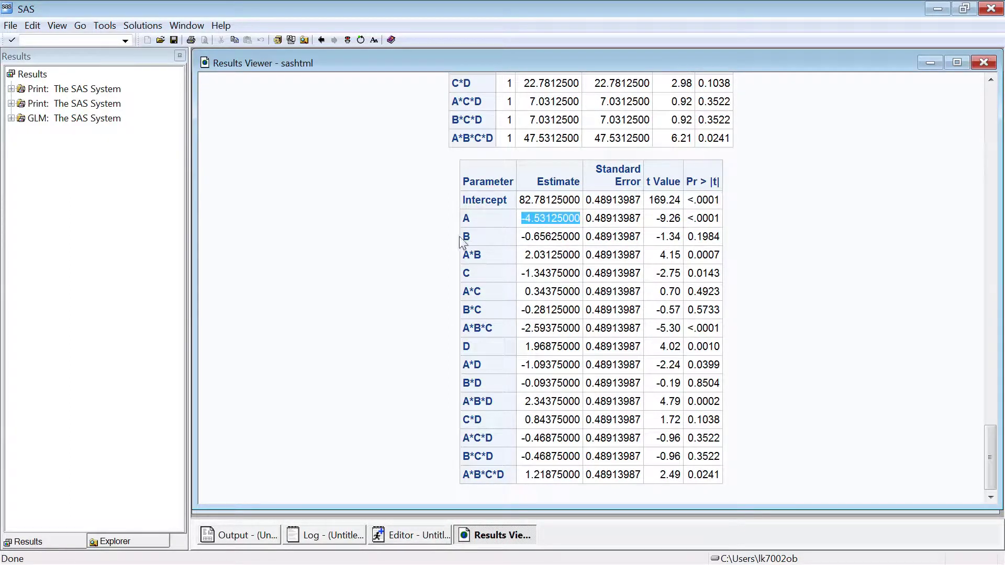
click(563, 245)
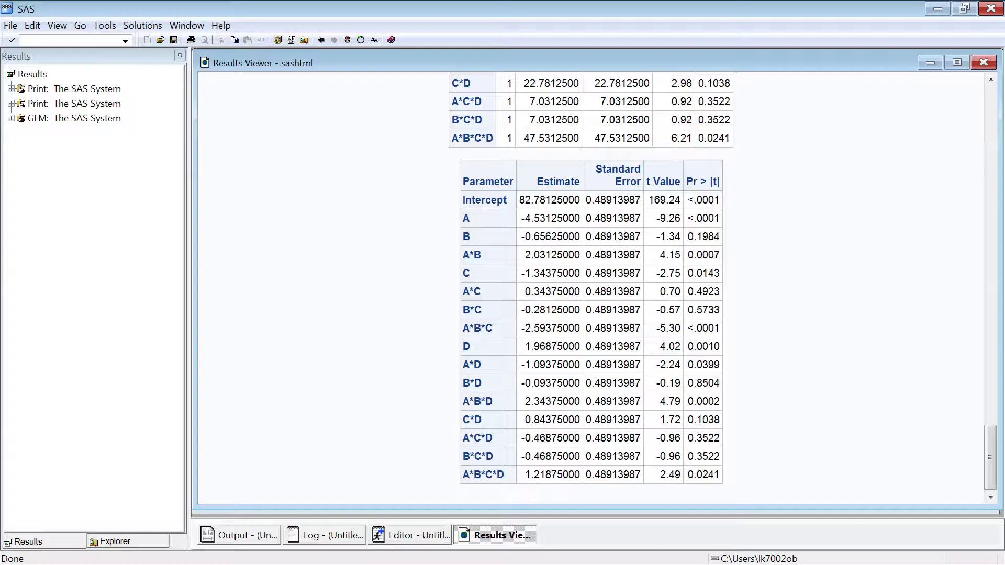
key(alt+Tab)
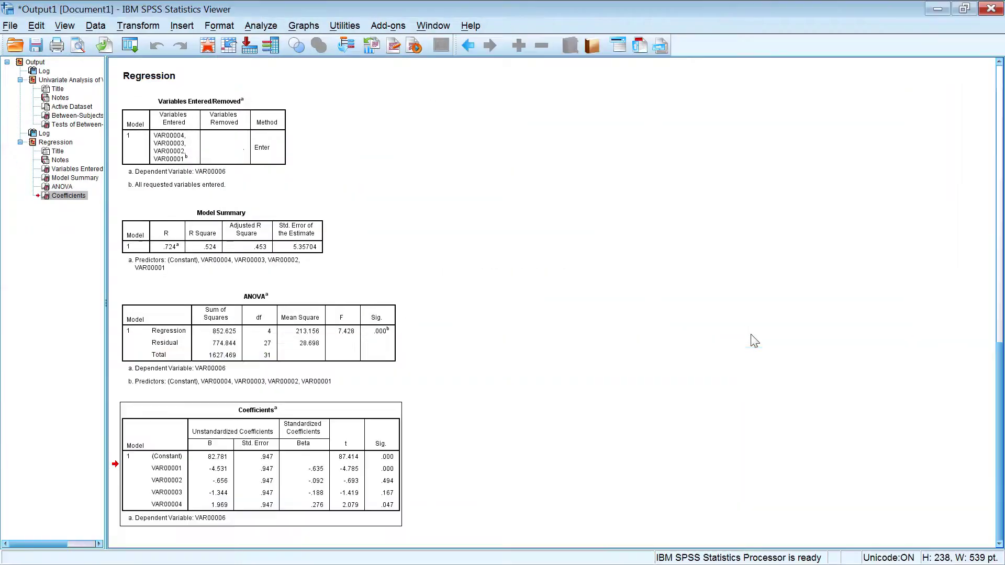
click(254, 504)
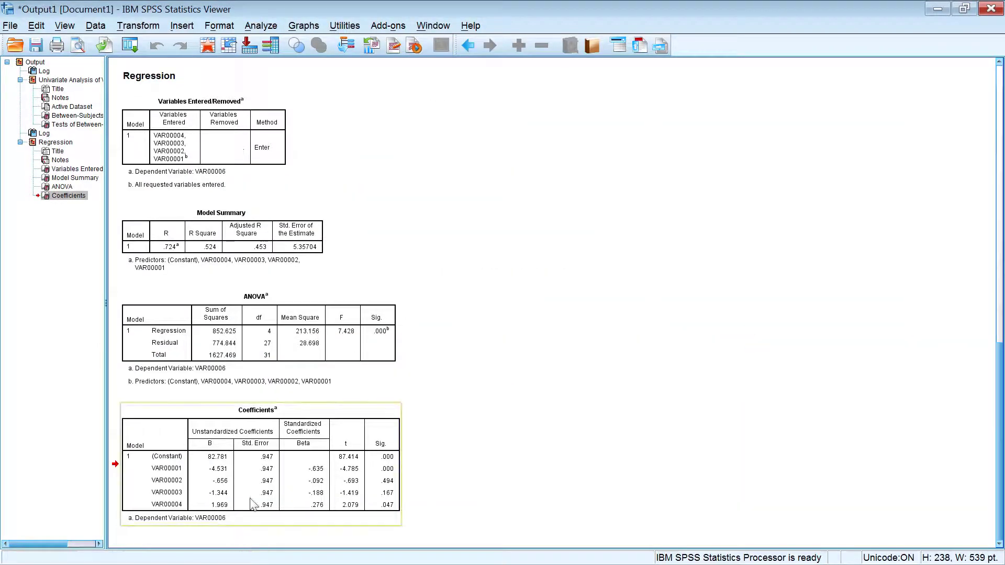
double_click(226, 513)
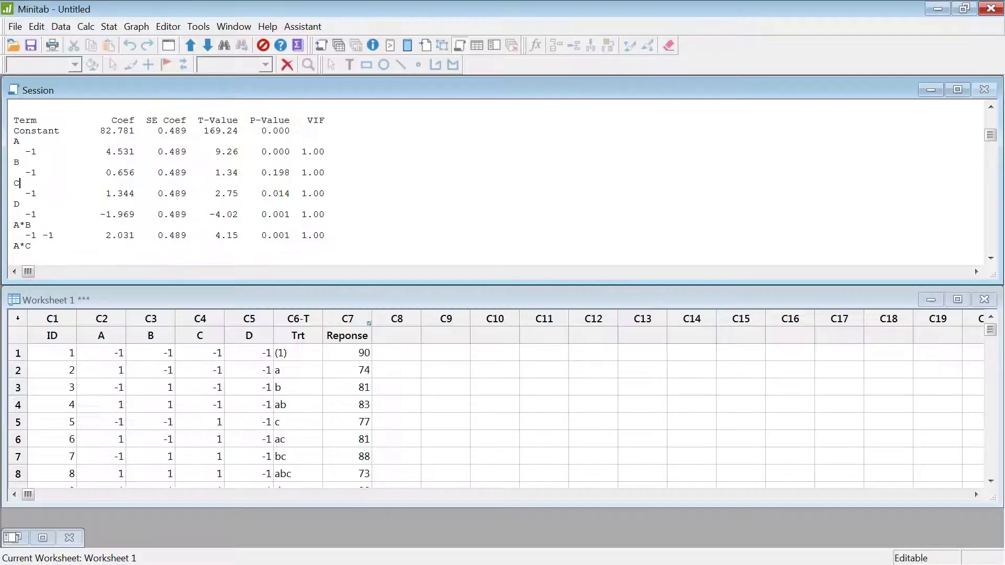
Step: Highlight the coefficients for the Constant 82.781, A 4.531 and D -1.969
scroll(216, 198, up, 1)
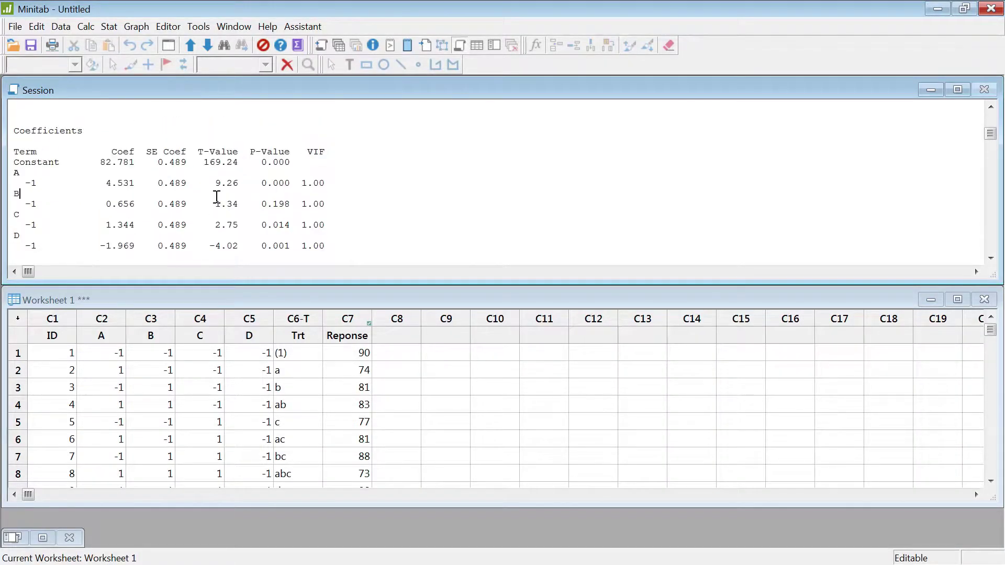
scroll(217, 198, down, 1)
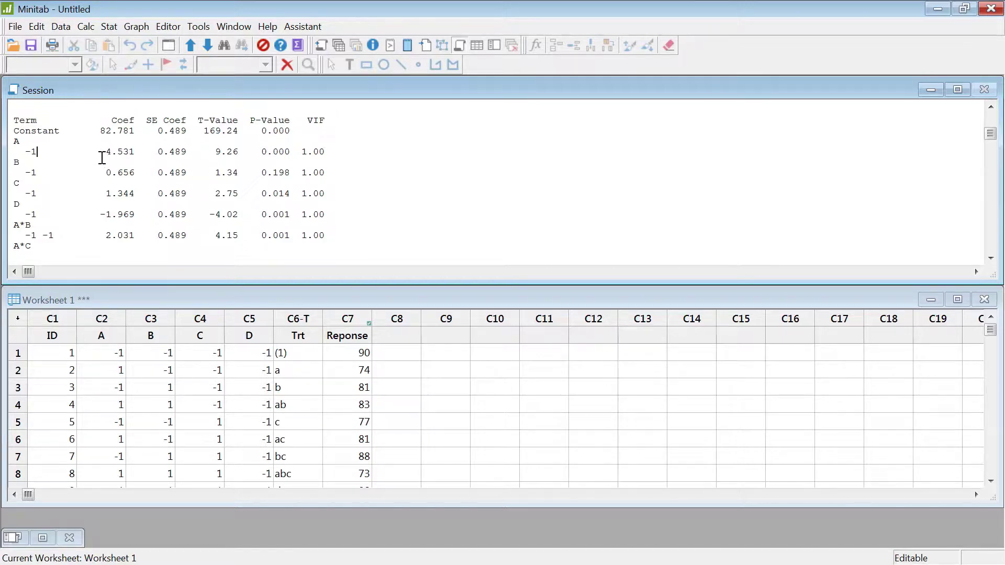
scroll(101, 157, down, 1)
scroll(102, 158, up, 1)
click(106, 152)
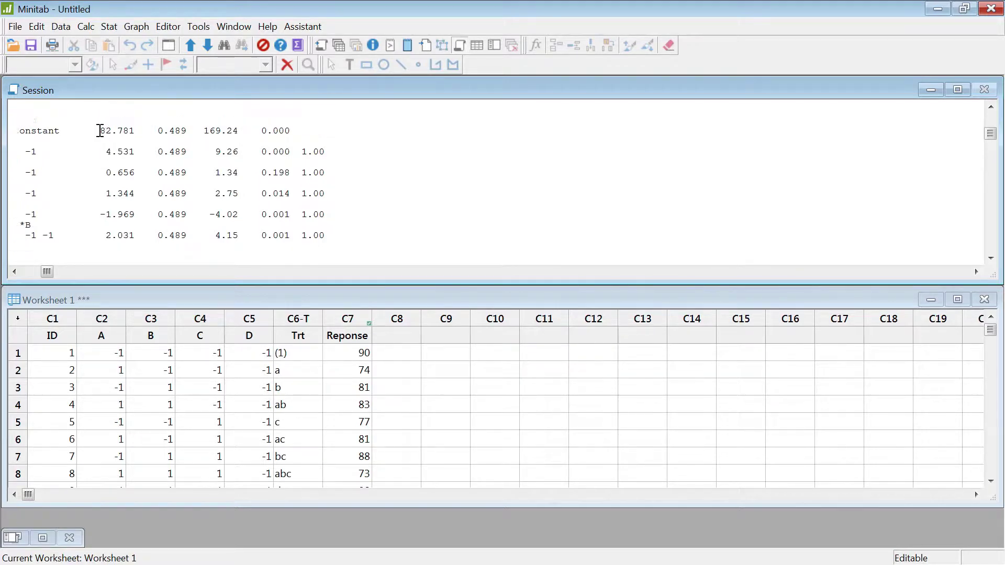
drag(94, 131, 137, 132)
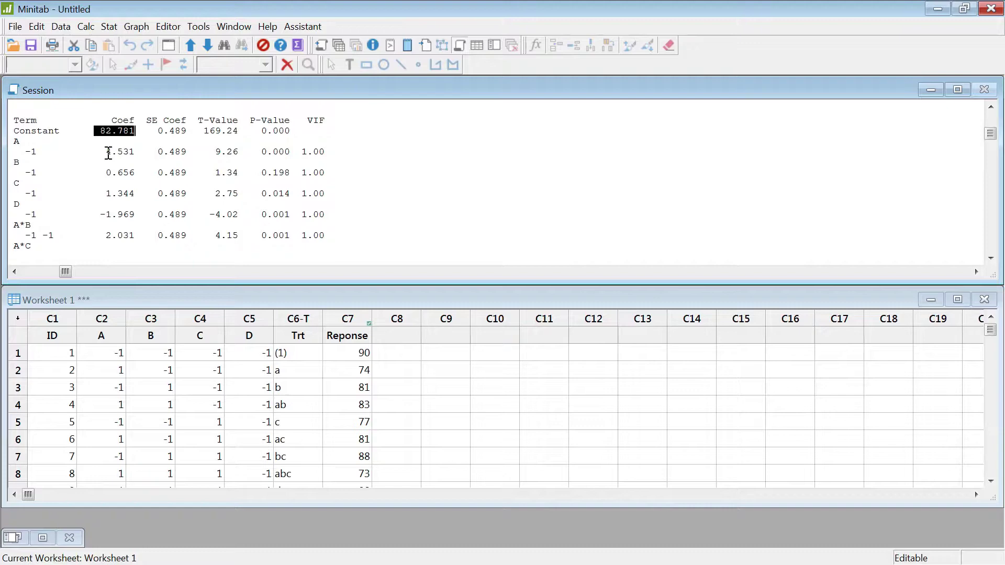
drag(106, 153, 149, 197)
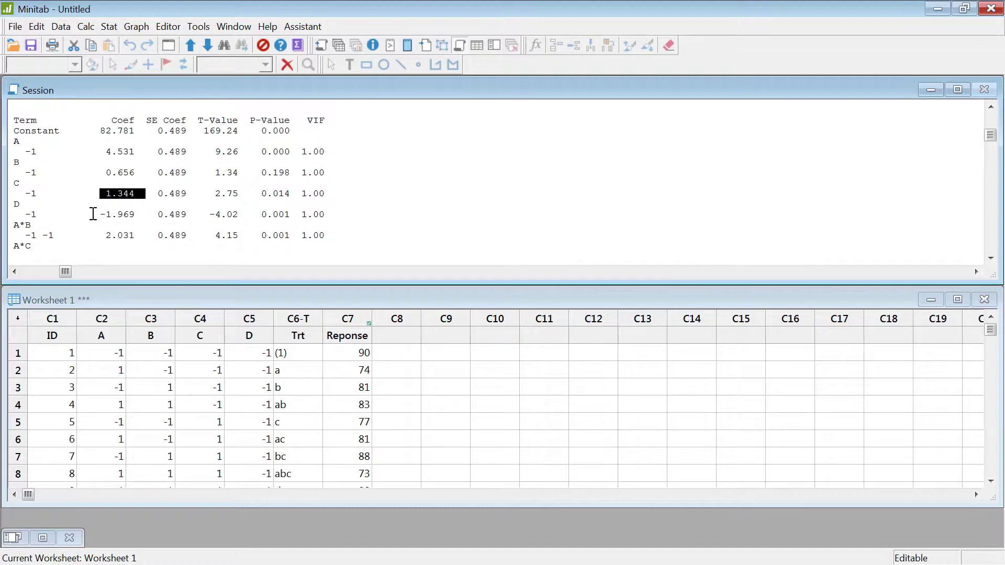
drag(92, 215, 148, 212)
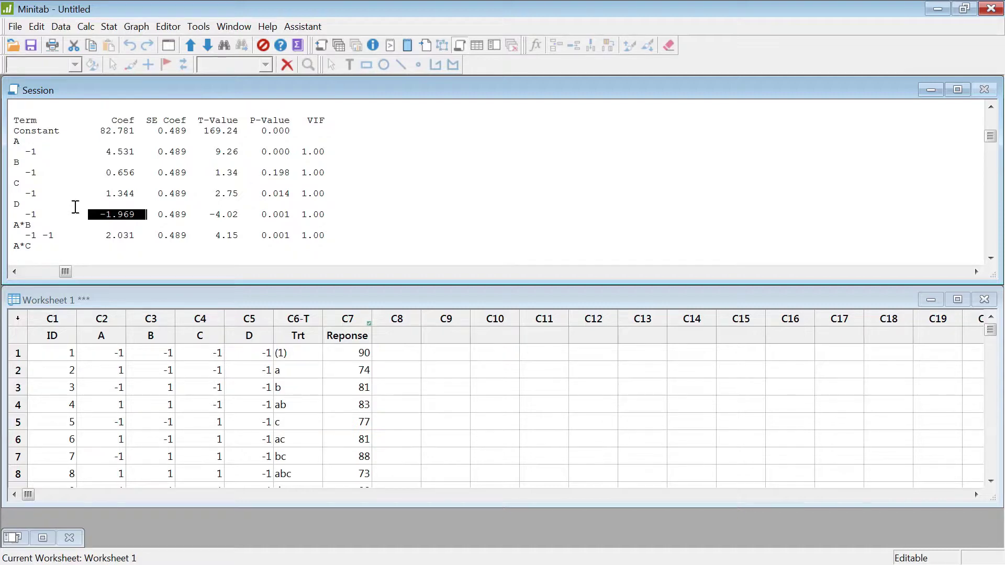
click(166, 203)
Step: Highlight the Analysis of Variance table rows through A*D
scroll(166, 201, up, 9)
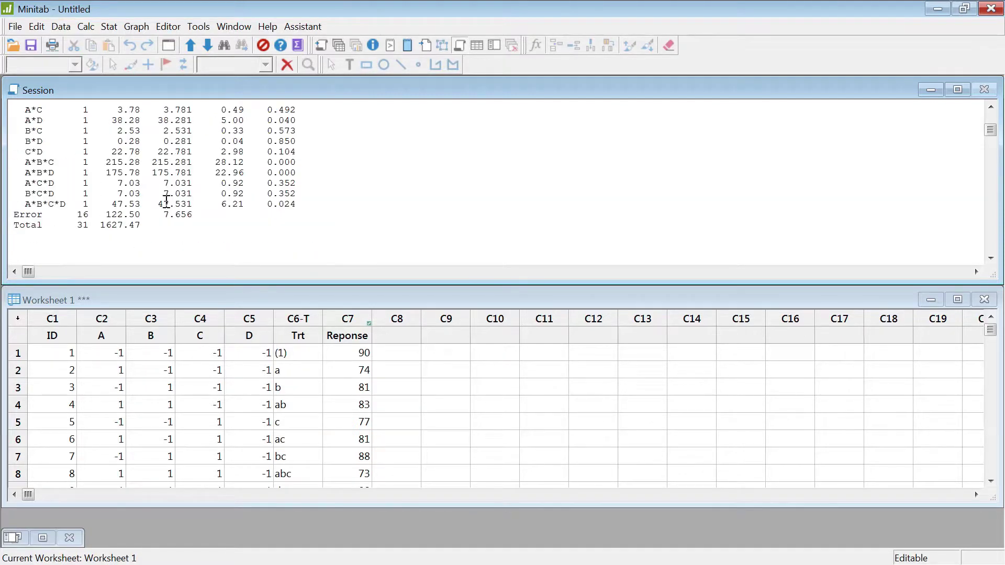
drag(33, 141, 321, 218)
click(246, 193)
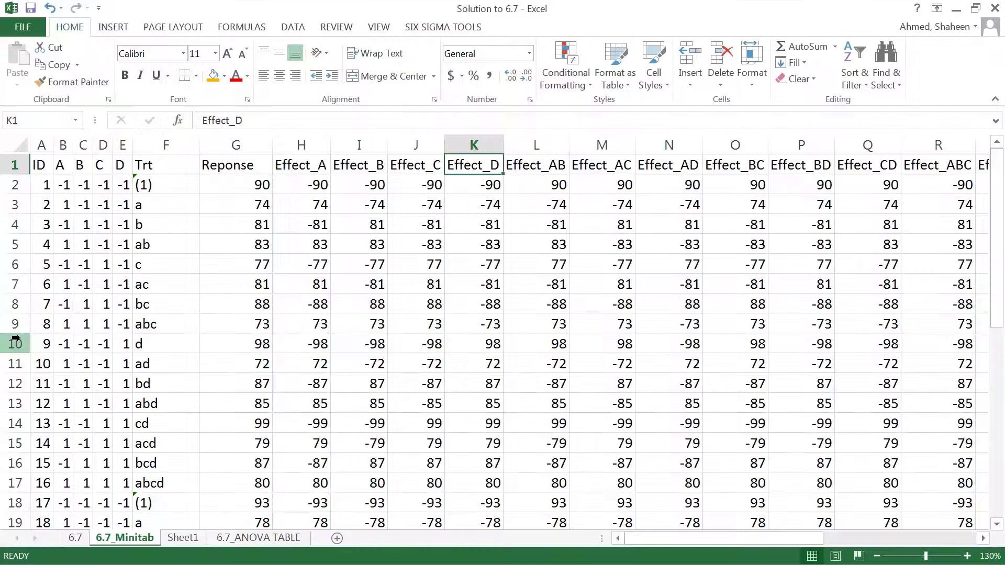
Step: On the 6.7_ANOVA TABLE sheet, select the SS and MS columns from Total through Error
key(alt+Tab)
click(259, 537)
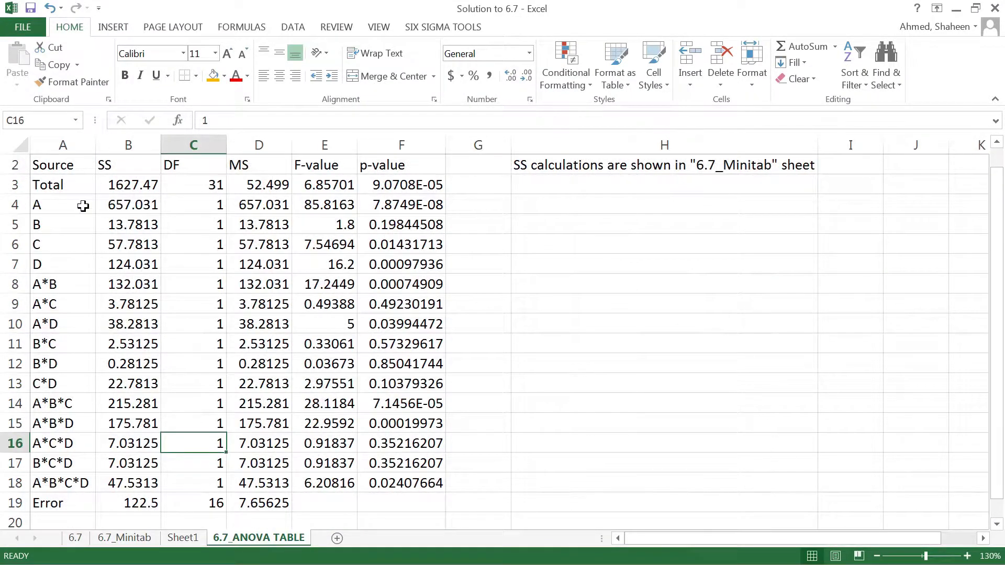
click(203, 217)
drag(124, 186, 133, 302)
drag(267, 186, 285, 501)
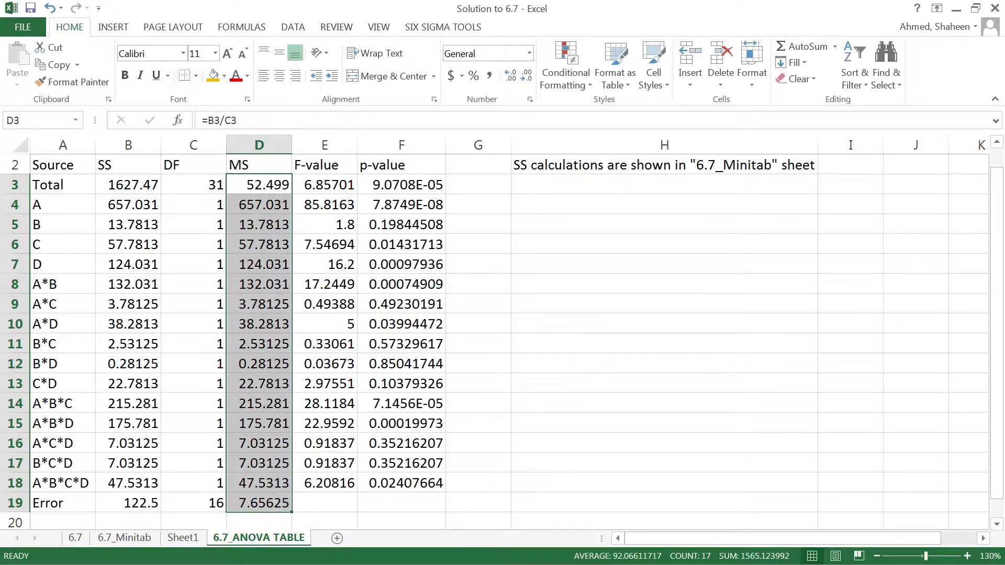
key(alt+Tab)
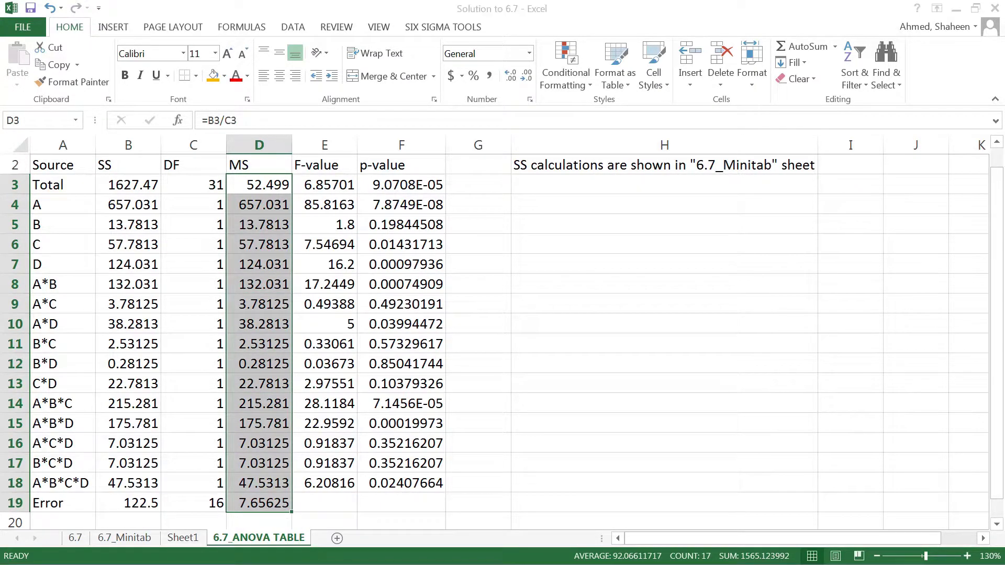
Step: Highlight SAS's Type III ANOVA table, then reselect from A's sum of squares (MS 657.03125, F 85.82) downward
scroll(739, 264, up, 8)
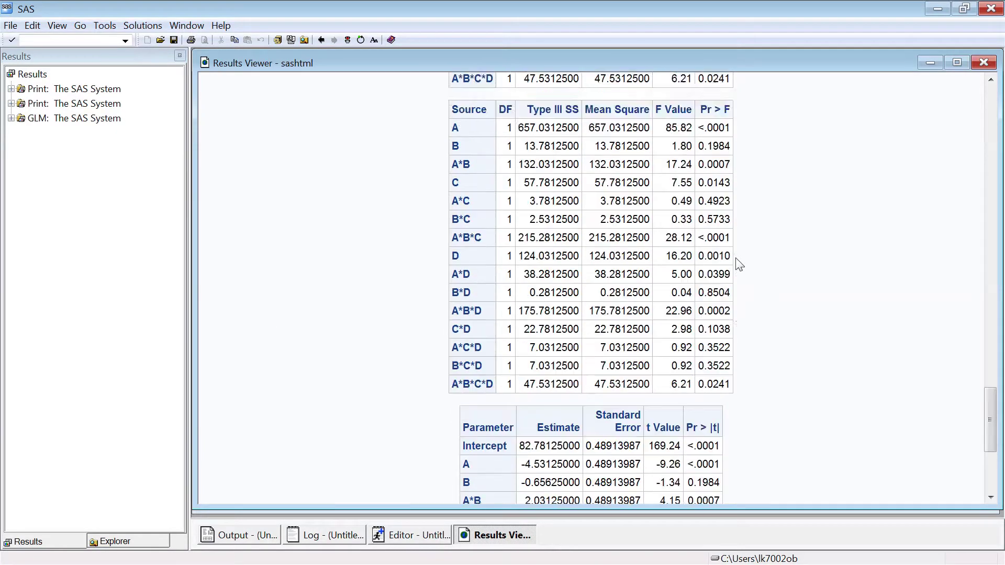
scroll(739, 264, down, 2)
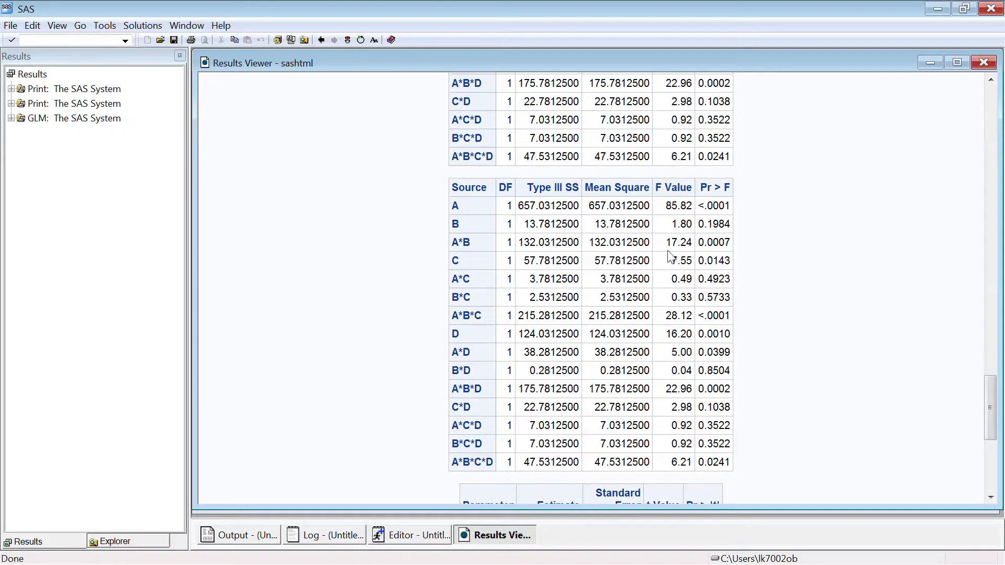
drag(481, 183, 734, 454)
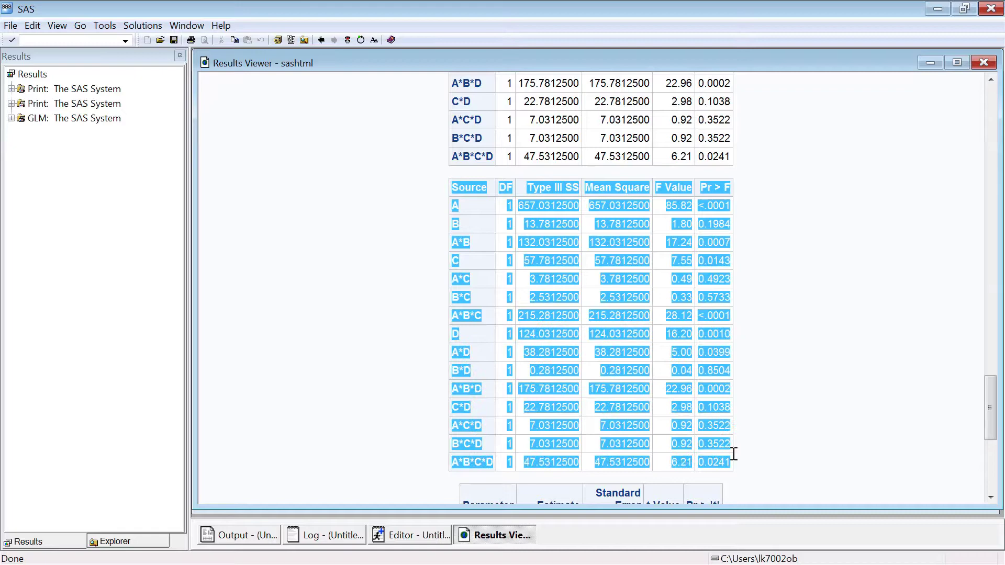
click(593, 334)
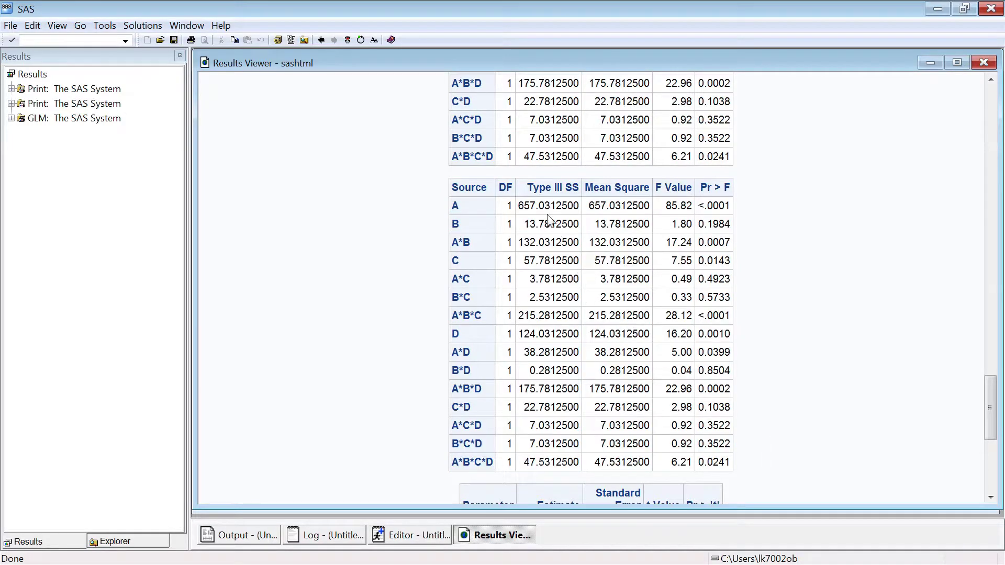
drag(538, 205, 678, 433)
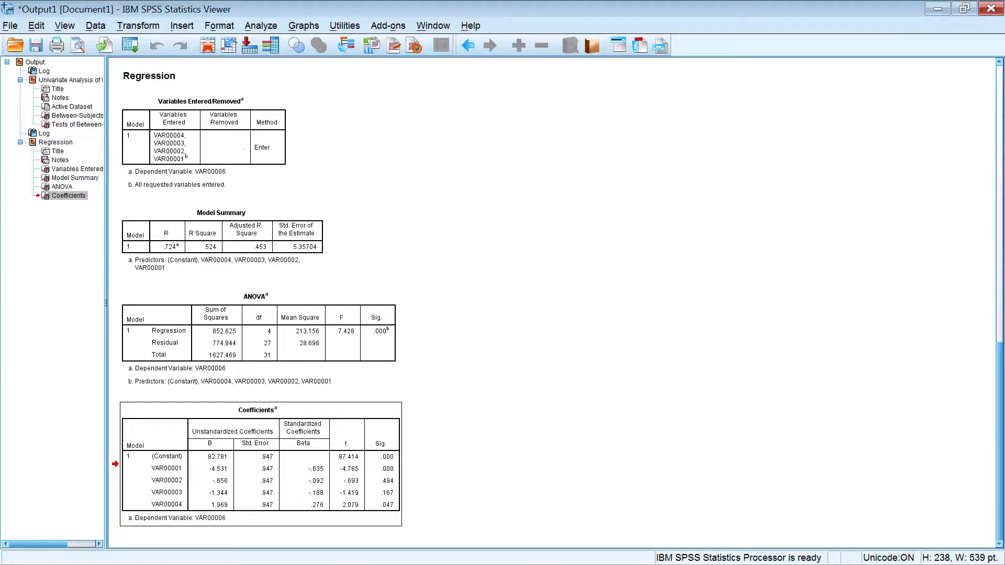
Step: In the SPSS output, open the Tests of Between-Subjects Effects table (VAR00001 SS 657.031, F 85.816) for editing
click(382, 363)
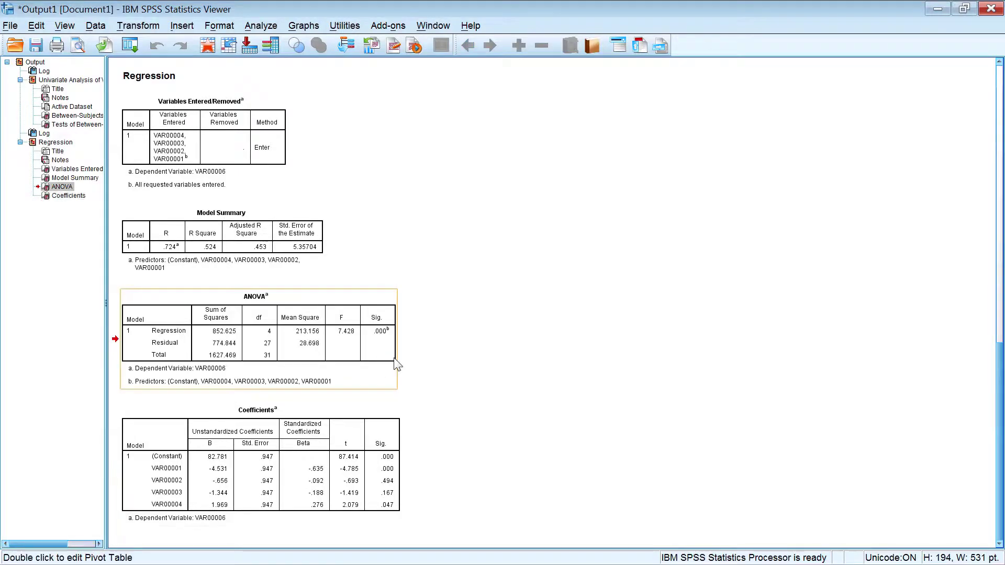
scroll(426, 363, up, 4)
scroll(426, 364, up, 5)
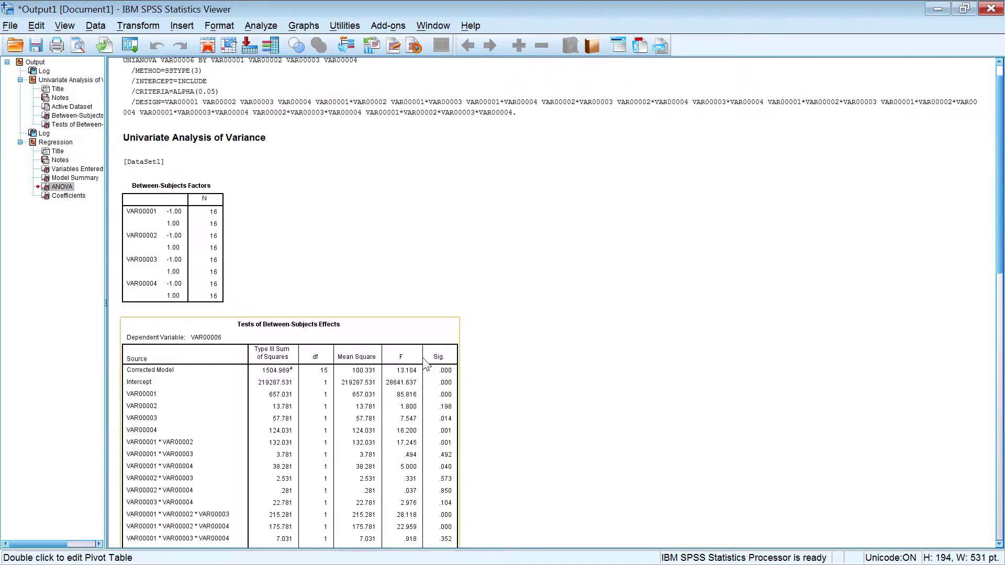
scroll(427, 364, down, 3)
scroll(426, 364, up, 3)
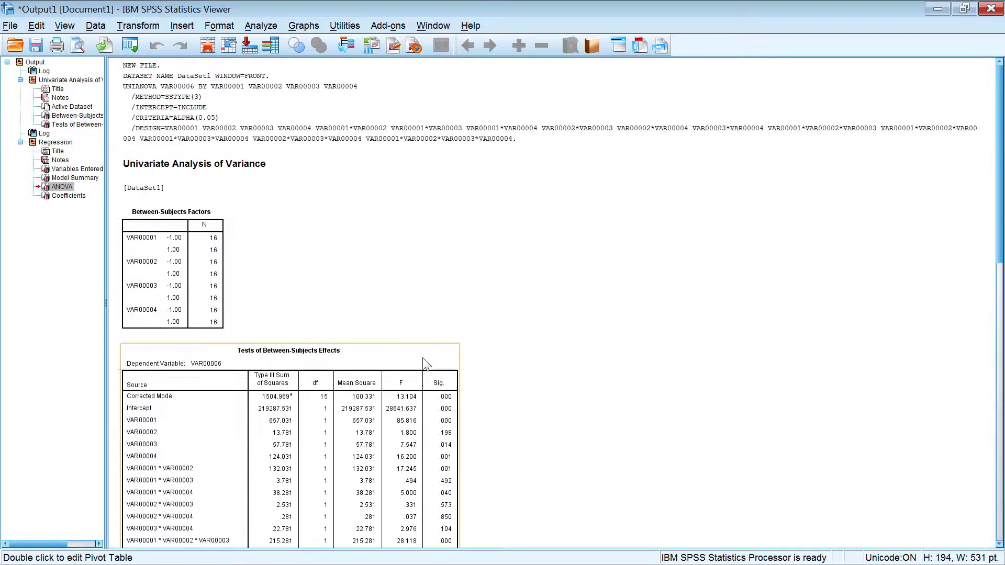
scroll(426, 365, down, 3)
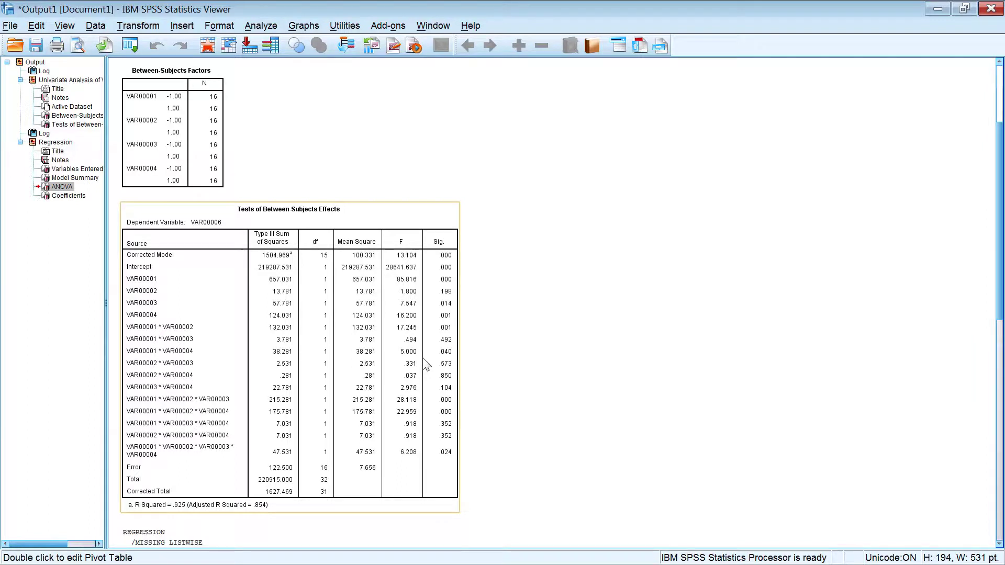
click(280, 296)
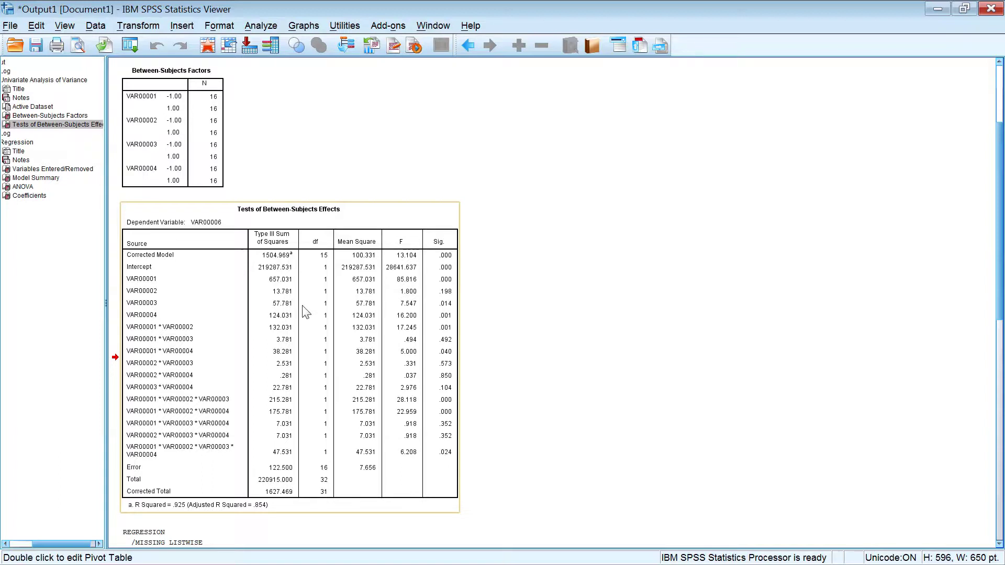
double_click(274, 328)
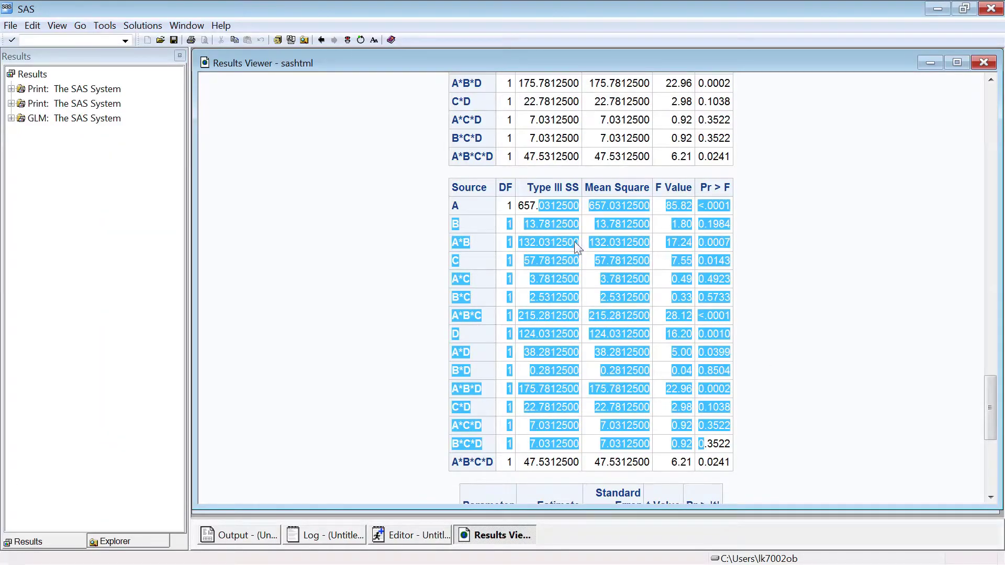
Step: Highlight SAS's Type III SS values for B (13.78125), C and D (124.03125), then return to Minitab
click(574, 246)
double_click(551, 225)
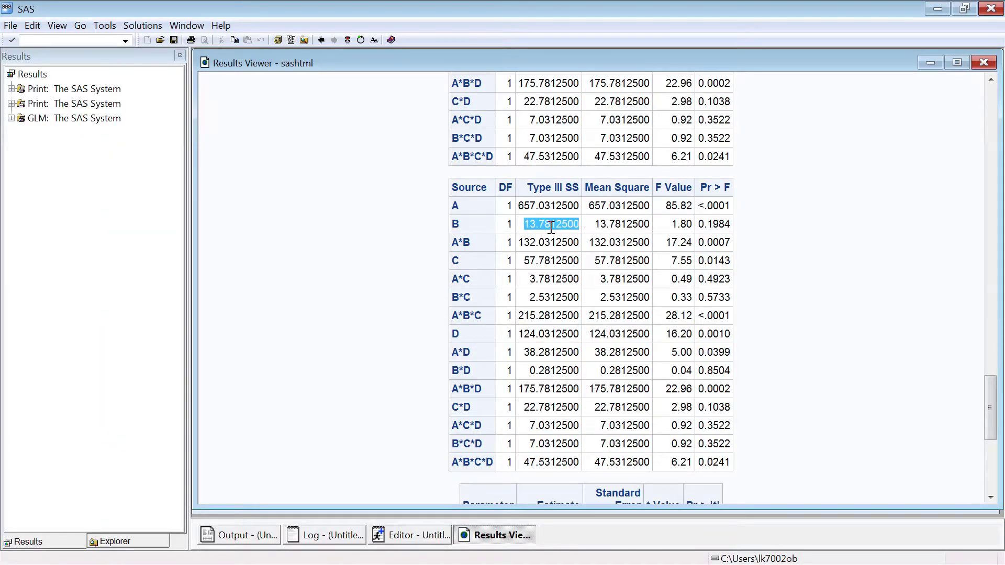
drag(534, 261, 580, 261)
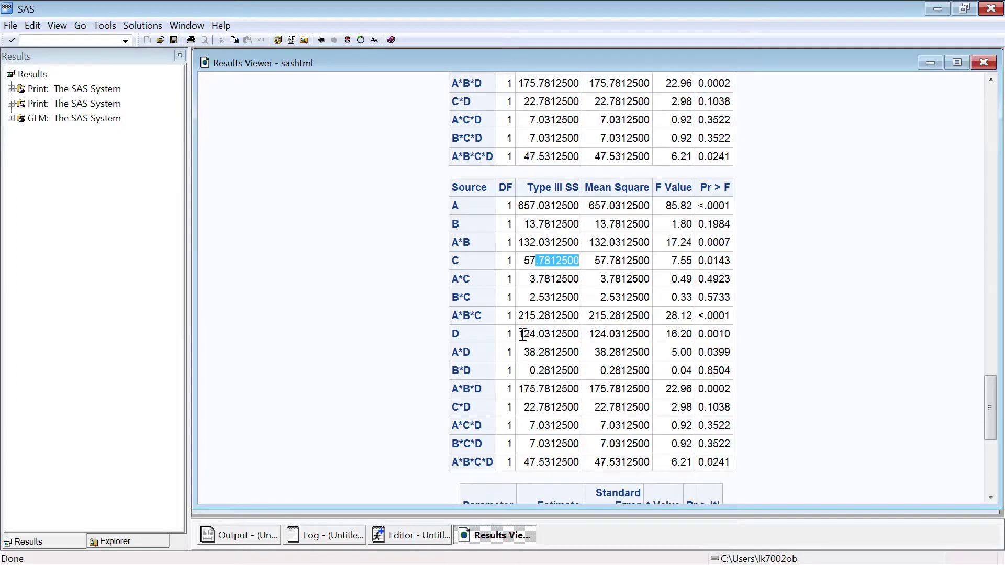
drag(519, 334, 583, 345)
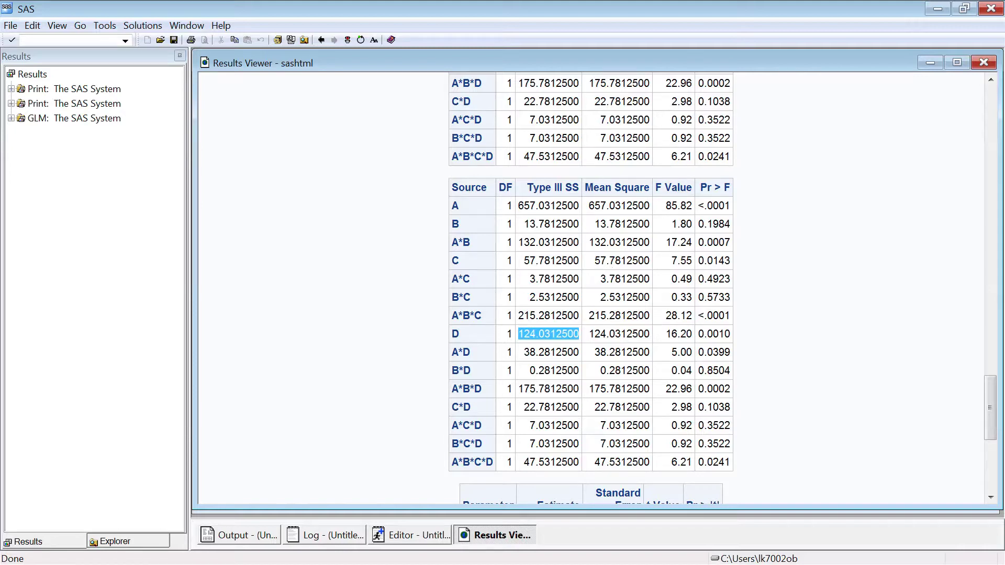
key(alt+Tab)
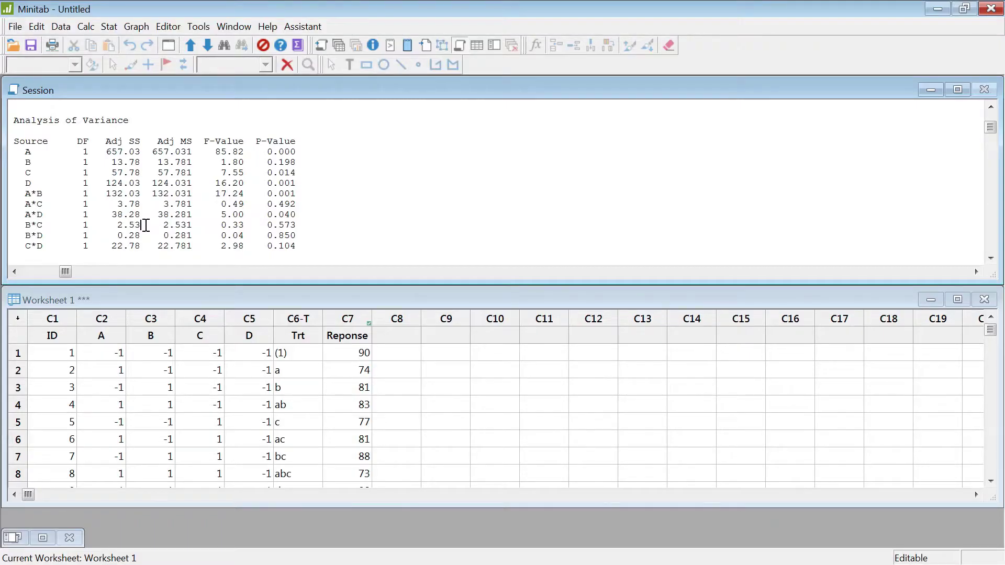
Step: Highlight the A–D coefficient rows in Minitab's Session window for comparison
scroll(146, 225, up, 4)
scroll(146, 225, up, 3)
scroll(146, 225, down, 12)
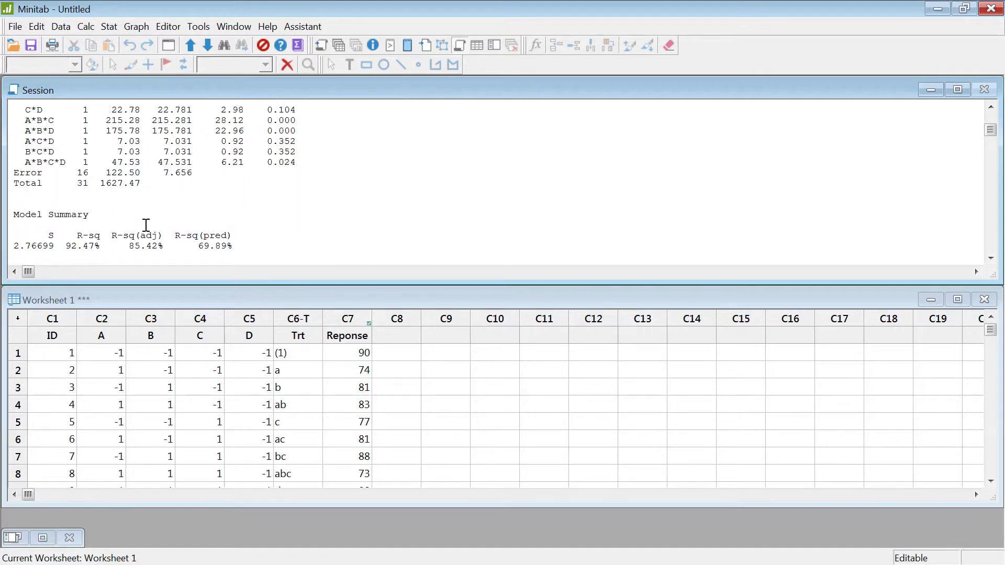
scroll(146, 225, down, 2)
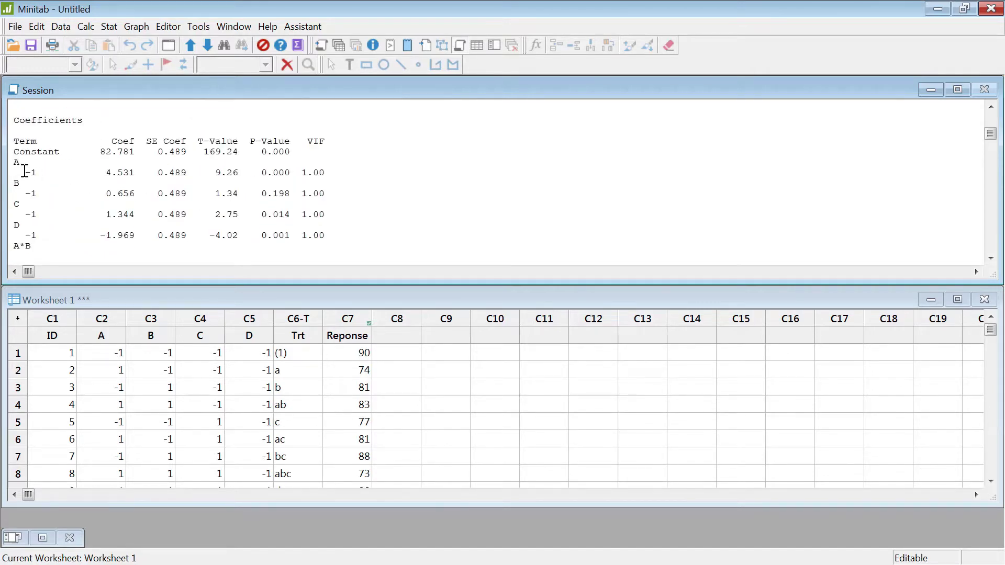
drag(14, 171, 252, 236)
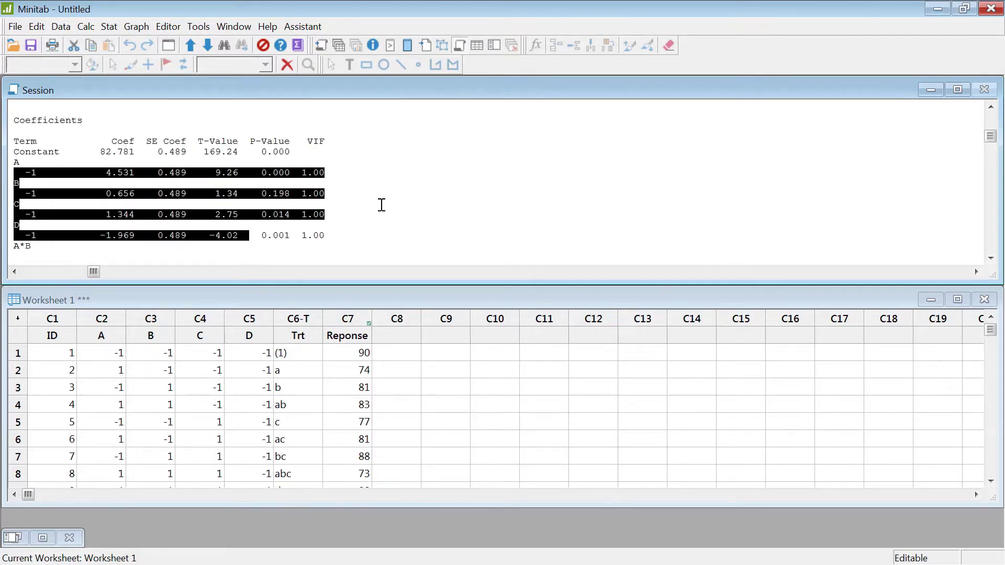
click(390, 204)
Step: Highlight Minitab's ANOVA rows A through B*D, then go back to Excel's 6.7_ANOVA TABLE sheet
scroll(396, 203, up, 3)
scroll(396, 204, down, 2)
scroll(171, 217, up, 8)
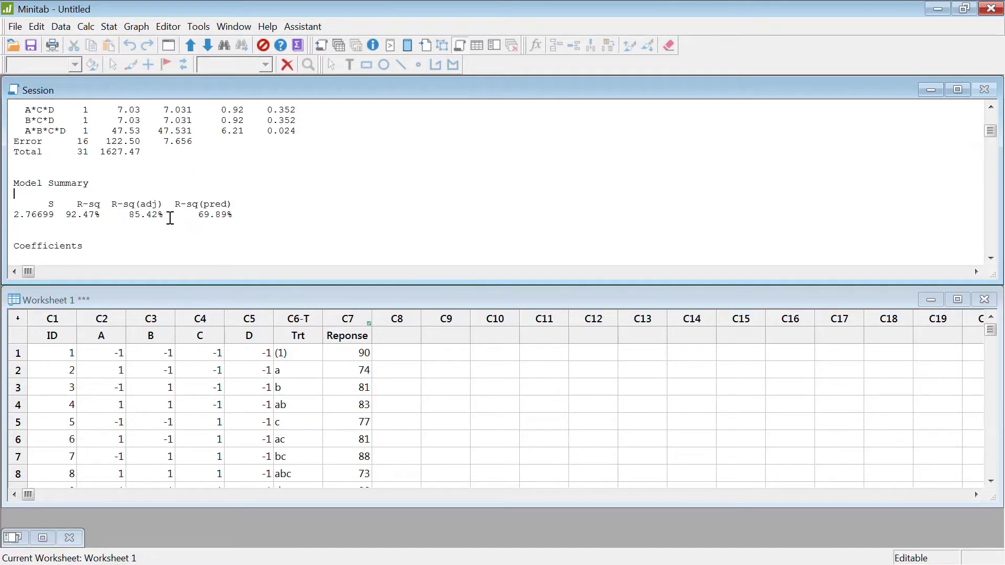
drag(94, 142, 209, 225)
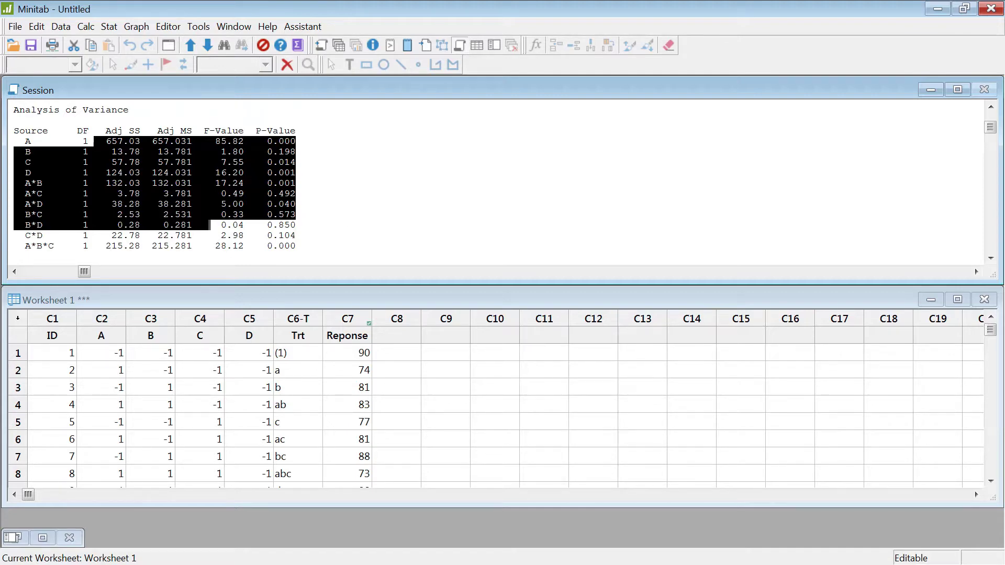
key(alt+Tab)
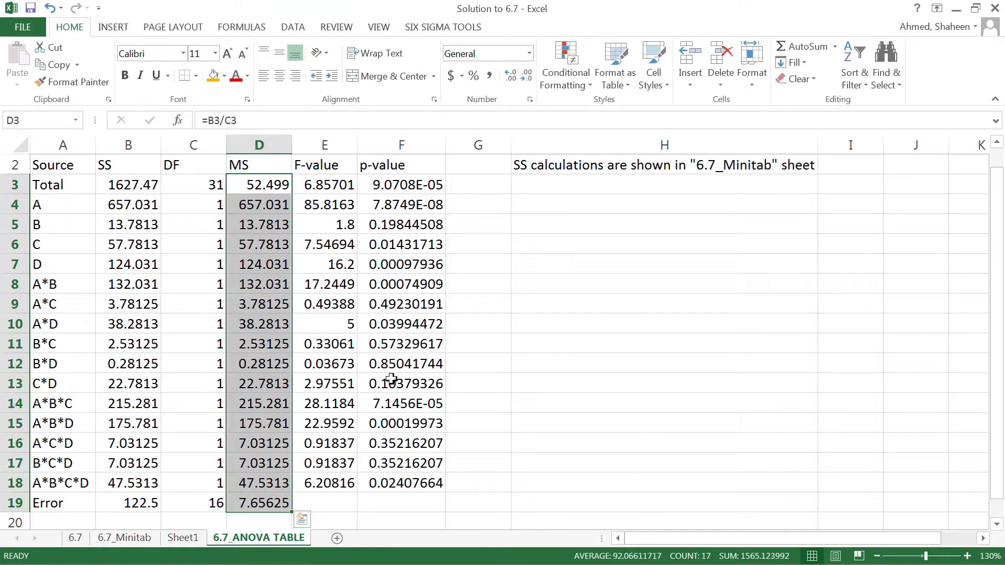